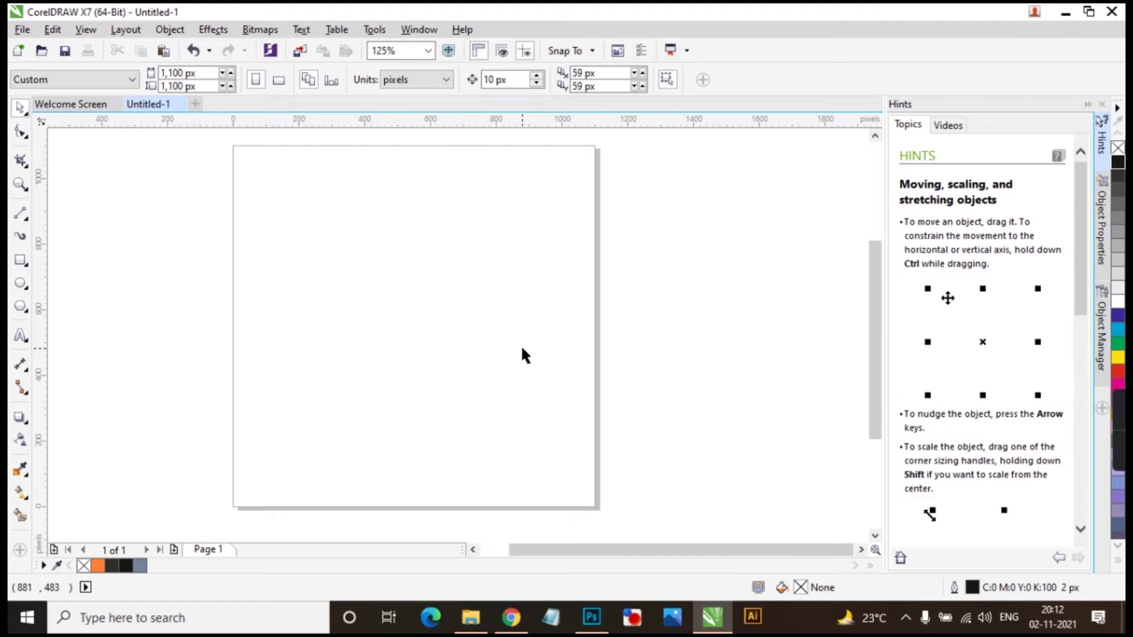
- Add the artistic text "SB" on the page and enlarge it to about 86 pt
key(F8)
click(332, 311)
text(SB)
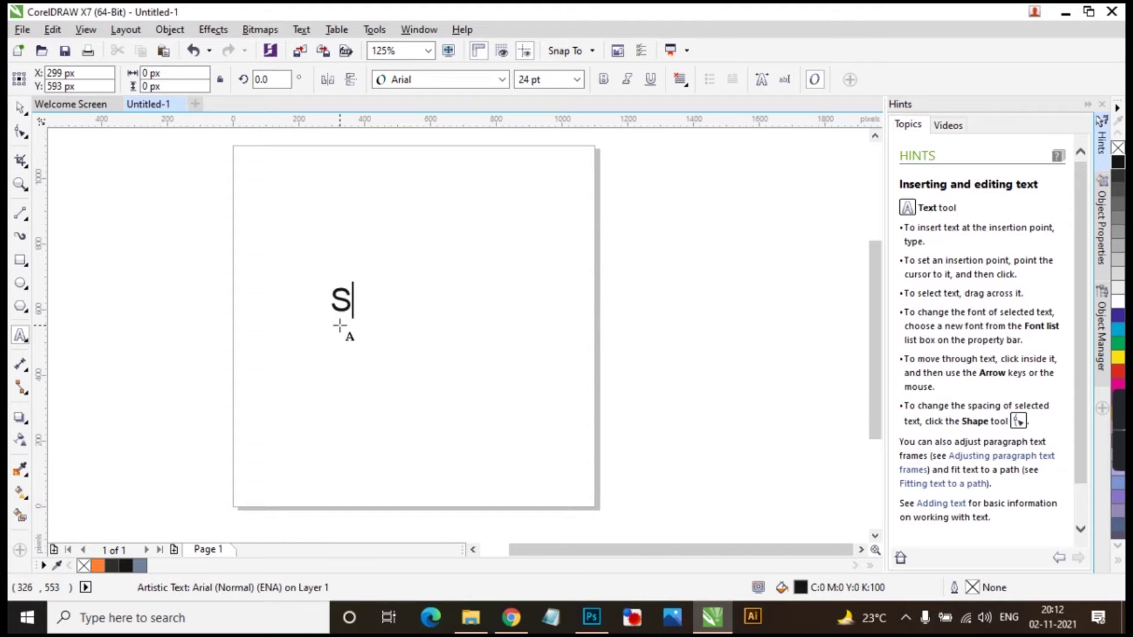
click(21, 108)
drag(378, 318, 425, 389)
- Set the font of the SB text to Good Times Rg
click(416, 82)
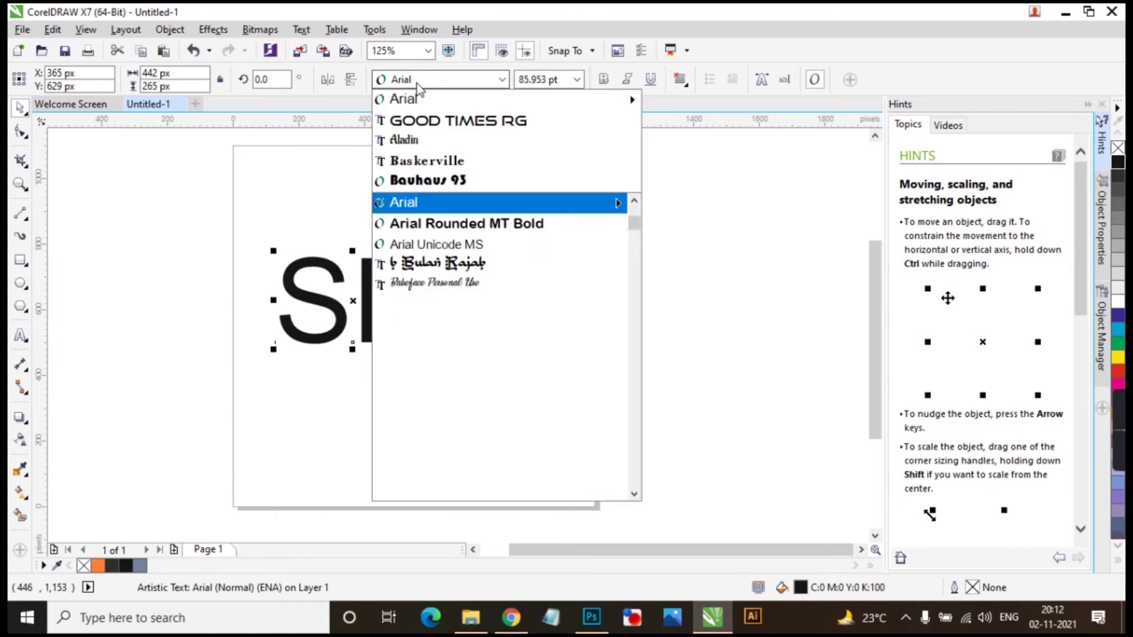
click(434, 123)
scroll(386, 301, up, 1)
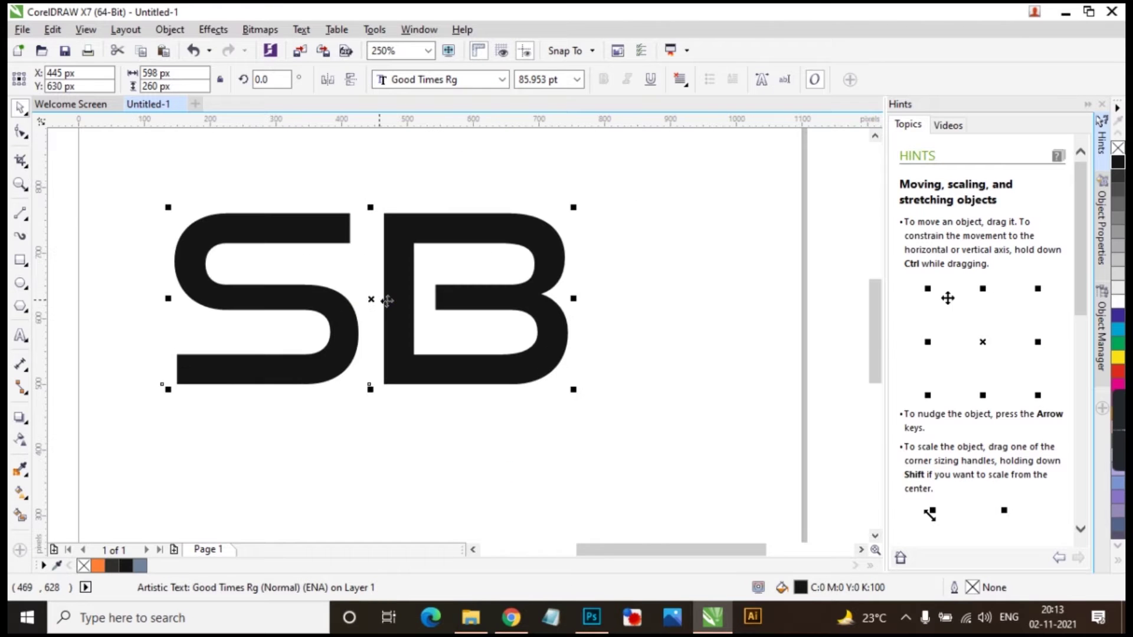
- Remove the fill from the SB text and give it a black outline 5 px wide
click(84, 566)
right_click(125, 567)
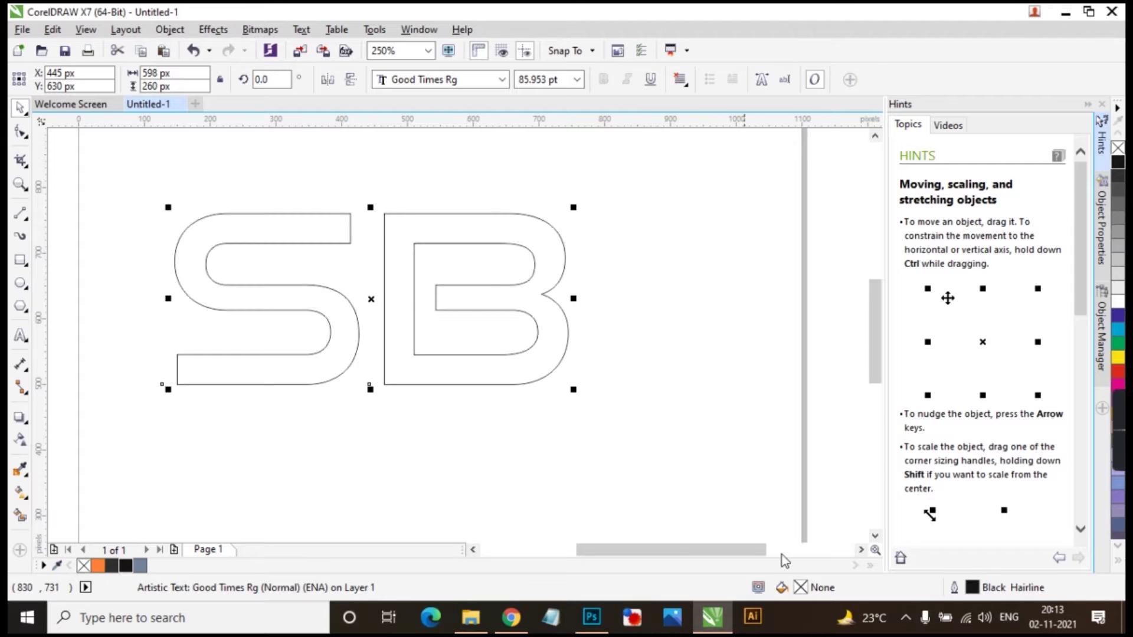
double_click(954, 588)
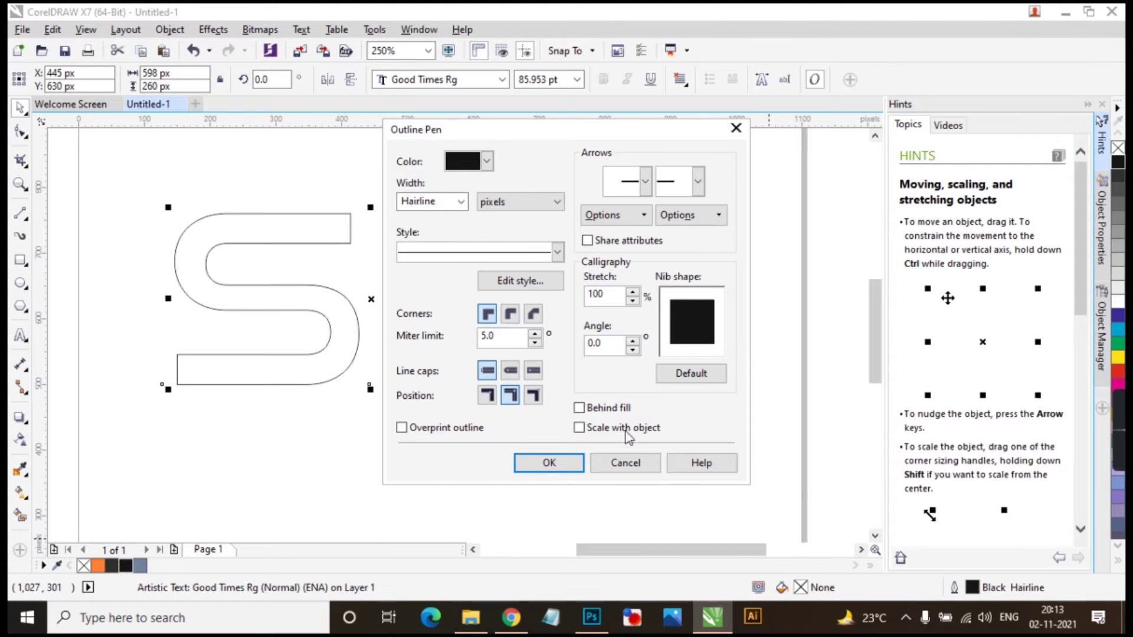
click(449, 203)
click(461, 202)
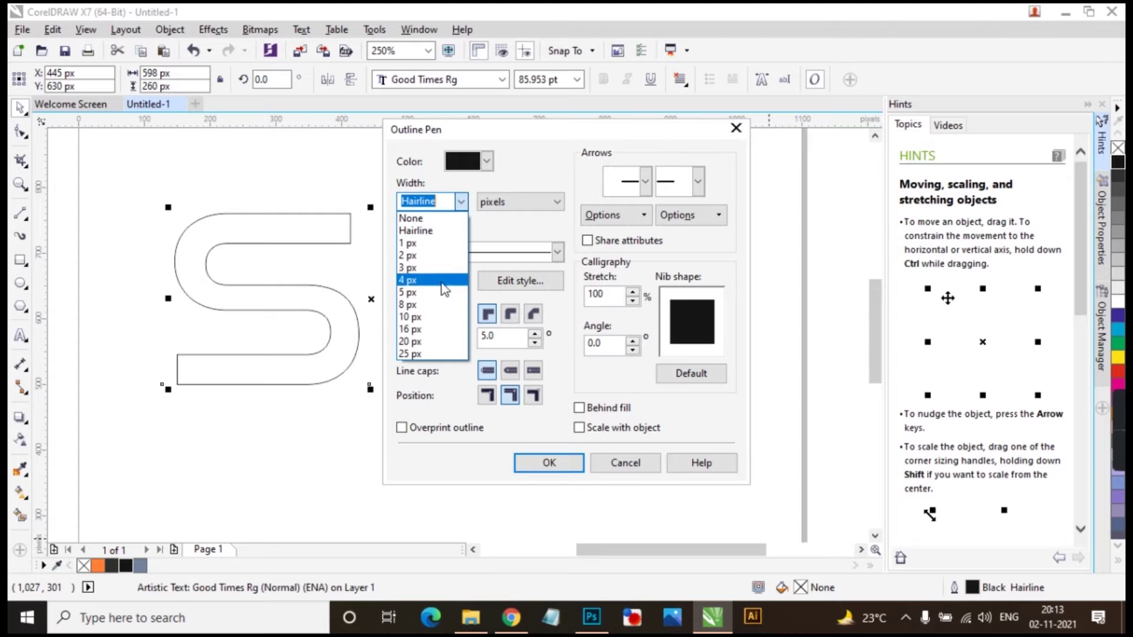
click(438, 294)
click(527, 461)
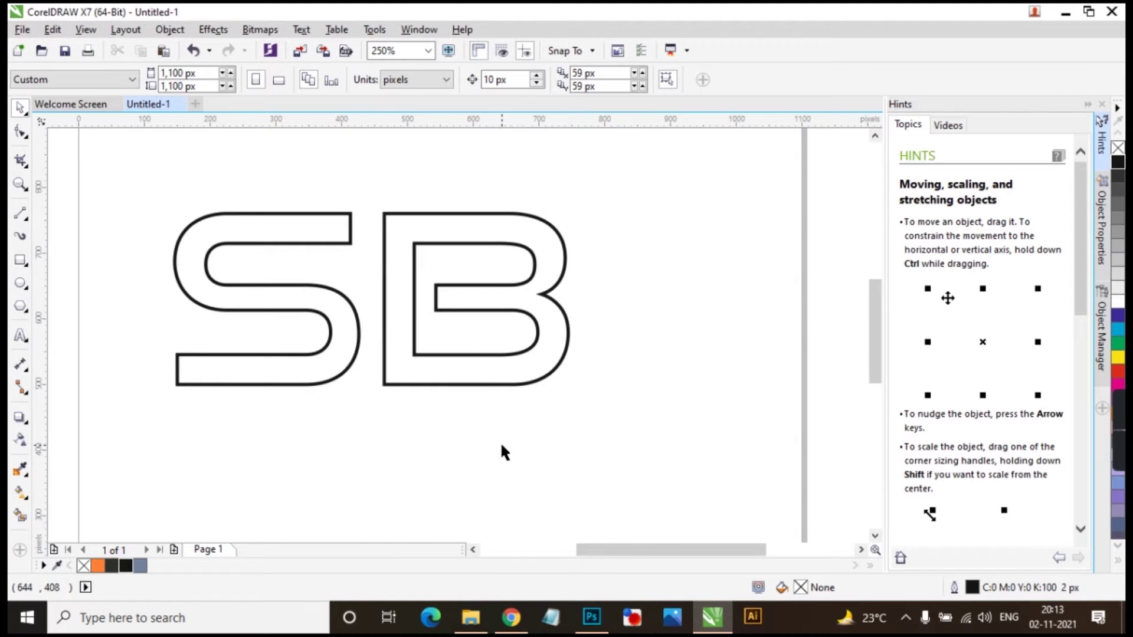
- Break the SB text apart into letters and move the B about 12 px closer to the S
click(480, 385)
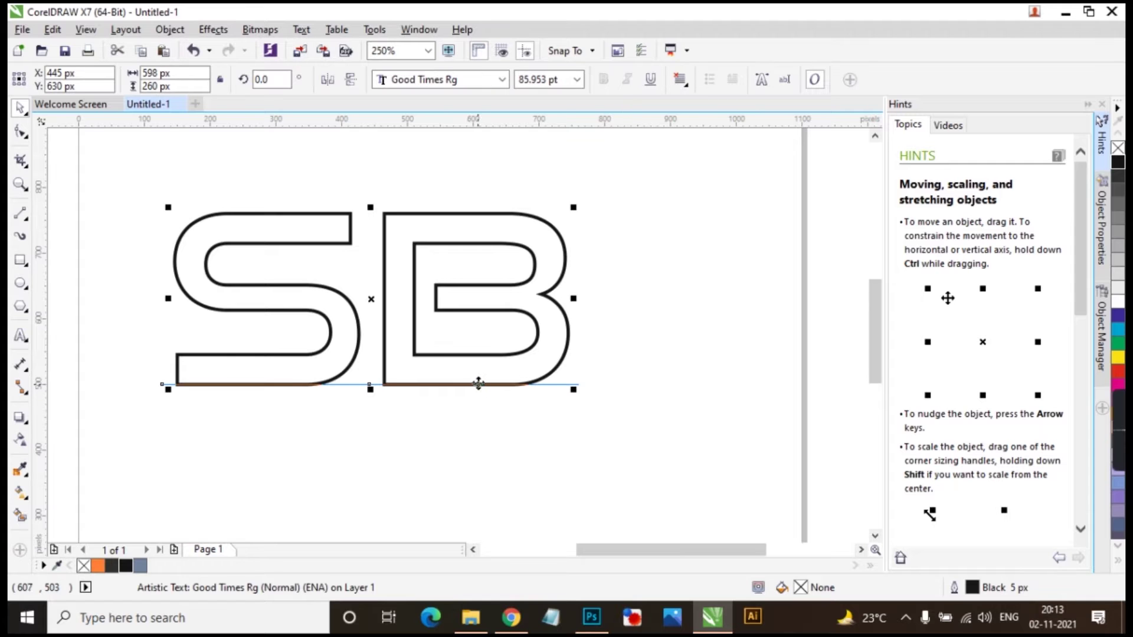
click(480, 413)
click(493, 385)
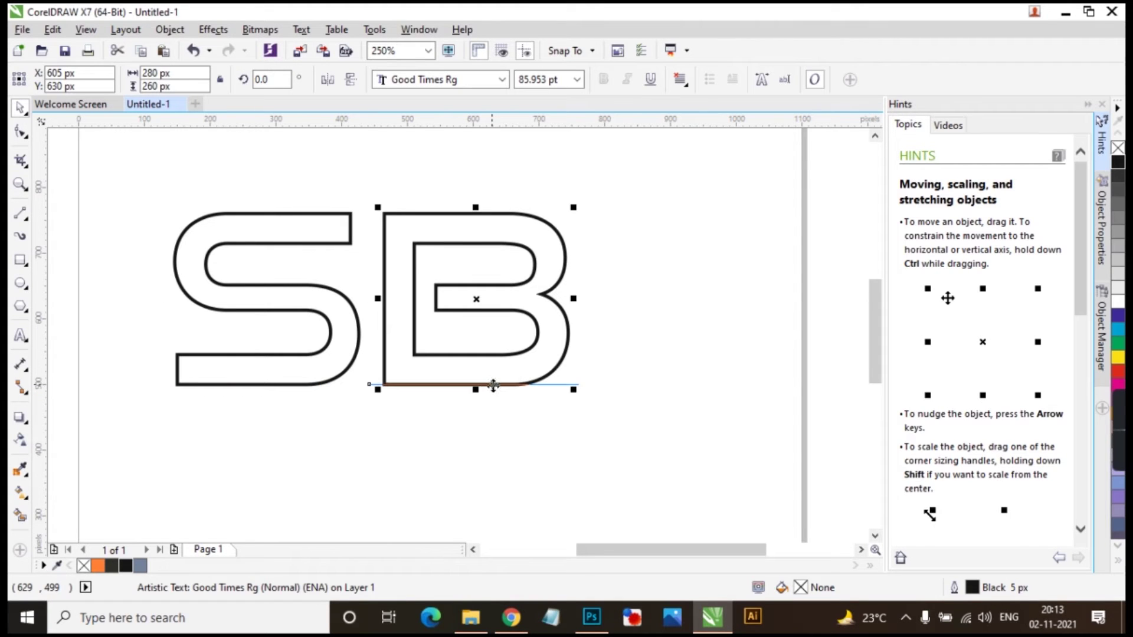
drag(496, 385, 488, 385)
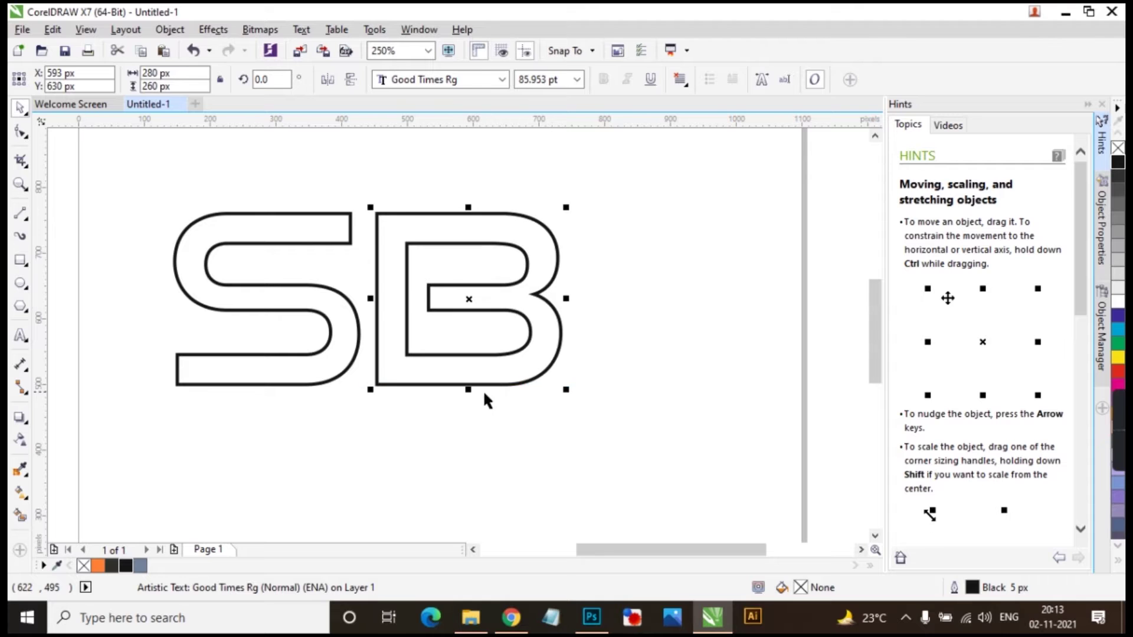
click(463, 440)
- Draw a rectangle about 43 by 48 px bridging the gap between the S's upper arm and the B
scroll(378, 231, up, 2)
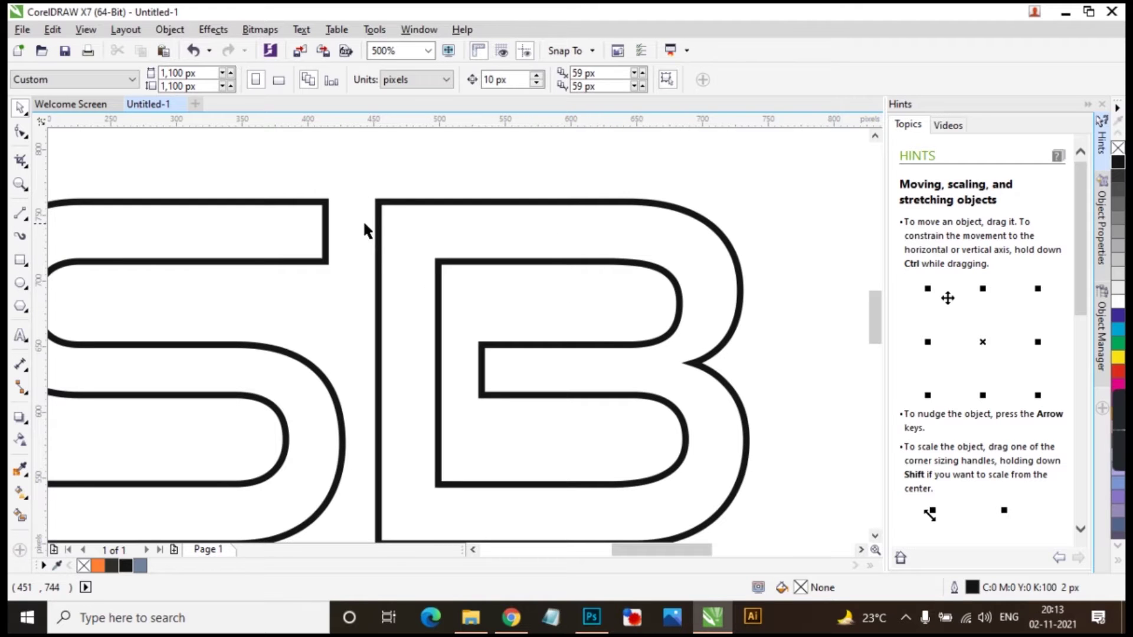
click(23, 260)
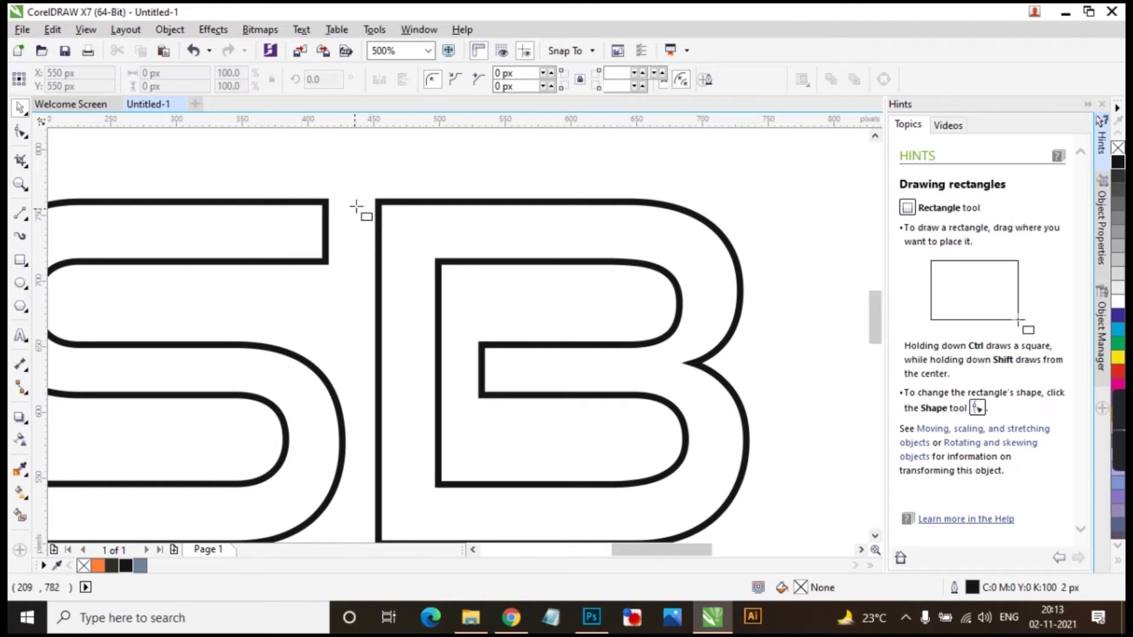
drag(324, 202, 380, 265)
scroll(347, 202, up, 6)
key(space)
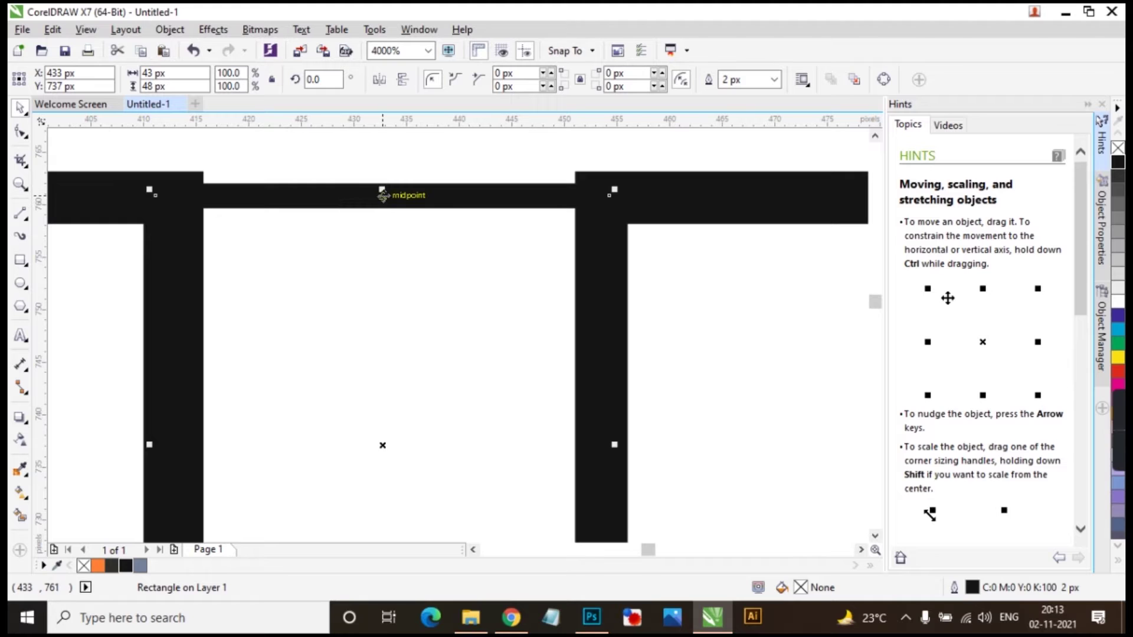
- Stretch the bridging rectangle's top edge up toward the top outline of the letters
drag(382, 190, 381, 180)
scroll(429, 171, up, 2)
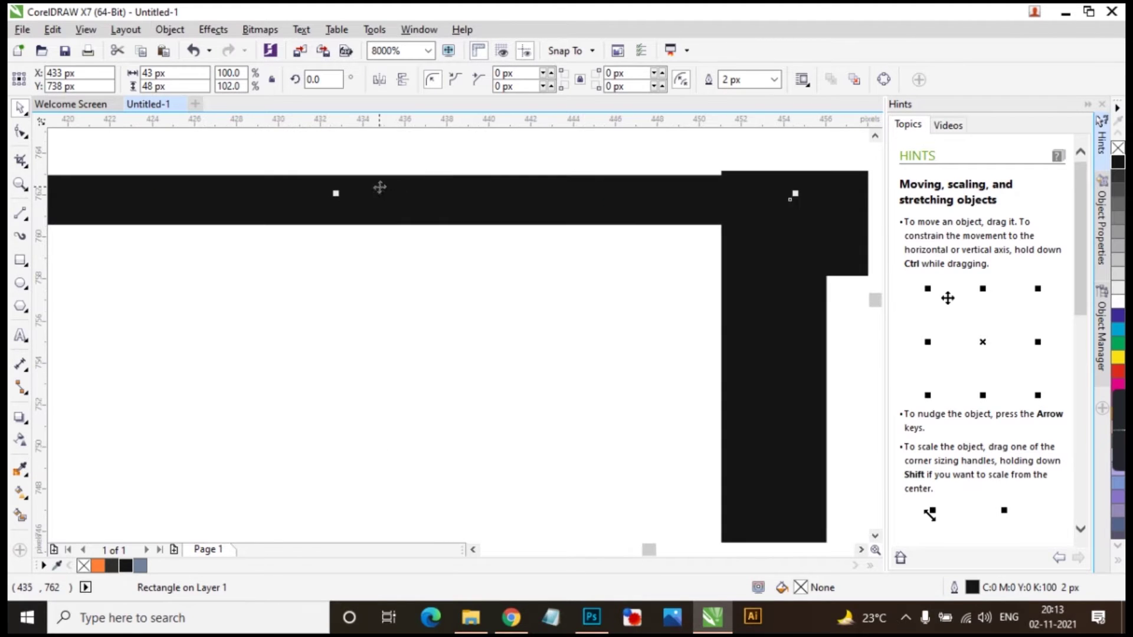
mouse_move(338, 190)
mouse_down()
mouse_move(339, 177)
mouse_move(336, 191)
mouse_up()
scroll(335, 192, up, 2)
scroll(326, 197, down, 2)
scroll(741, 187, up, 3)
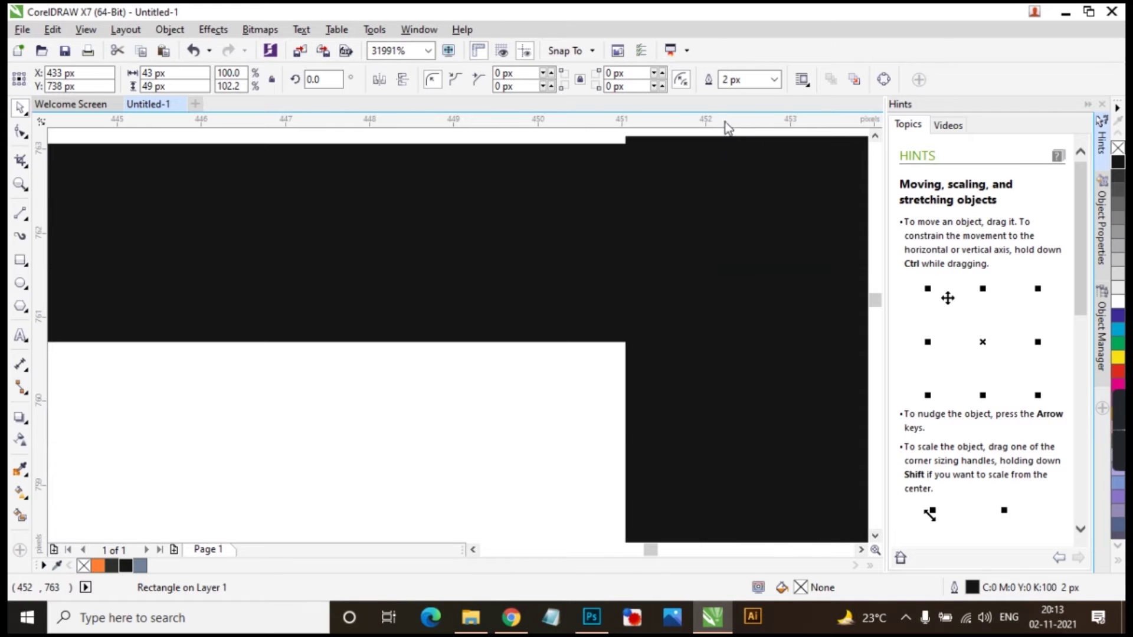
- Place a horizontal guideline on the B's top outline edge and stretch the bridging rectangle's top edge up to it
click(717, 135)
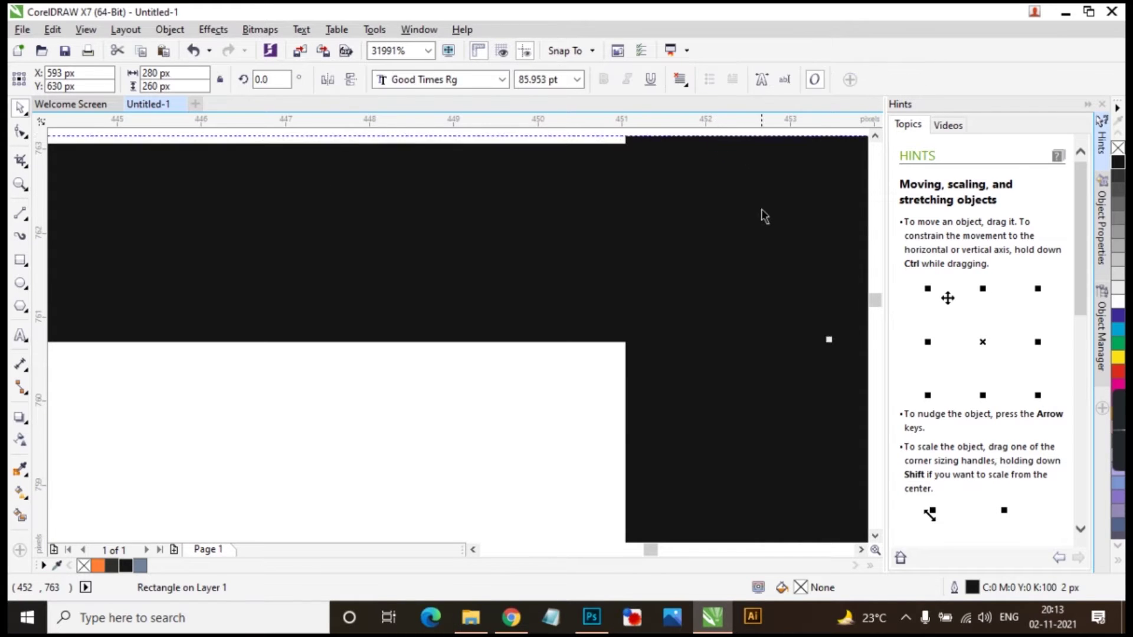
scroll(743, 183, down, 2)
scroll(548, 254, left, 3)
click(543, 235)
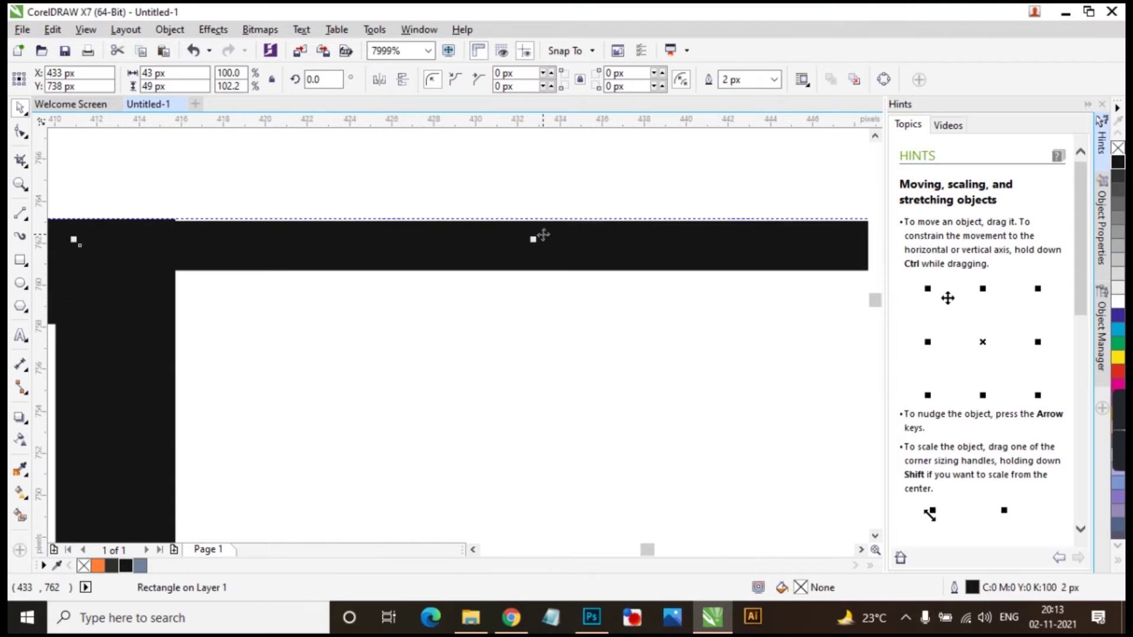
scroll(543, 235, up, 3)
mouse_move(527, 373)
mouse_down()
mouse_move(527, 352)
mouse_move(527, 362)
mouse_up()
scroll(500, 283, down, 10)
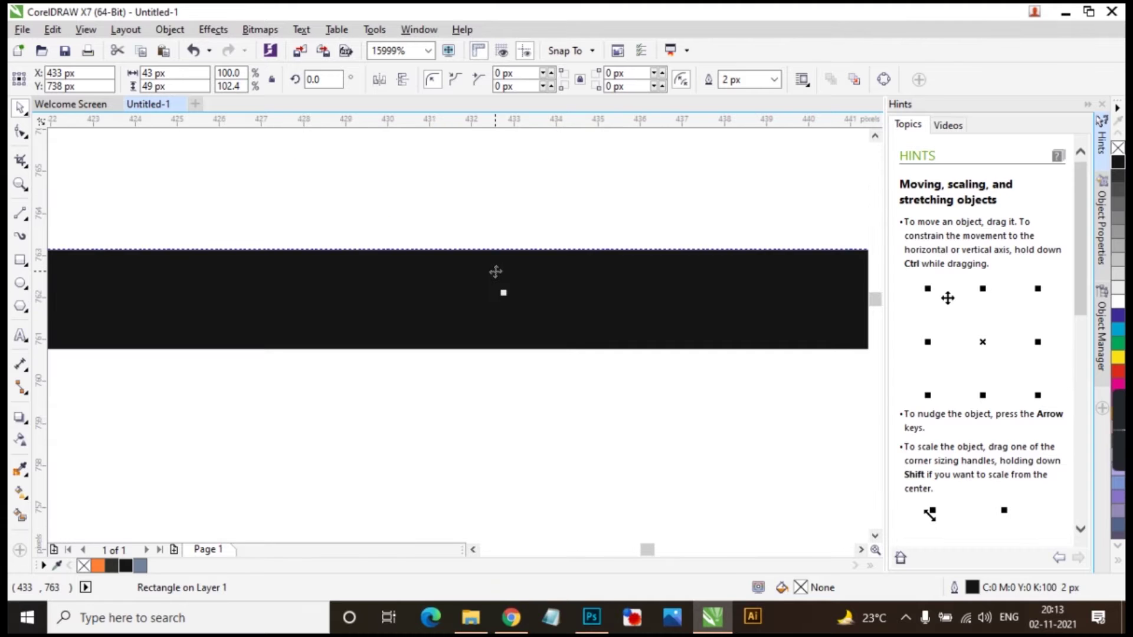
- Place a horizontal guideline on the lower edge of the S's upper arm and raise the bridging rectangle's bottom edge to it
scroll(493, 330, up, 3)
scroll(245, 362, up, 7)
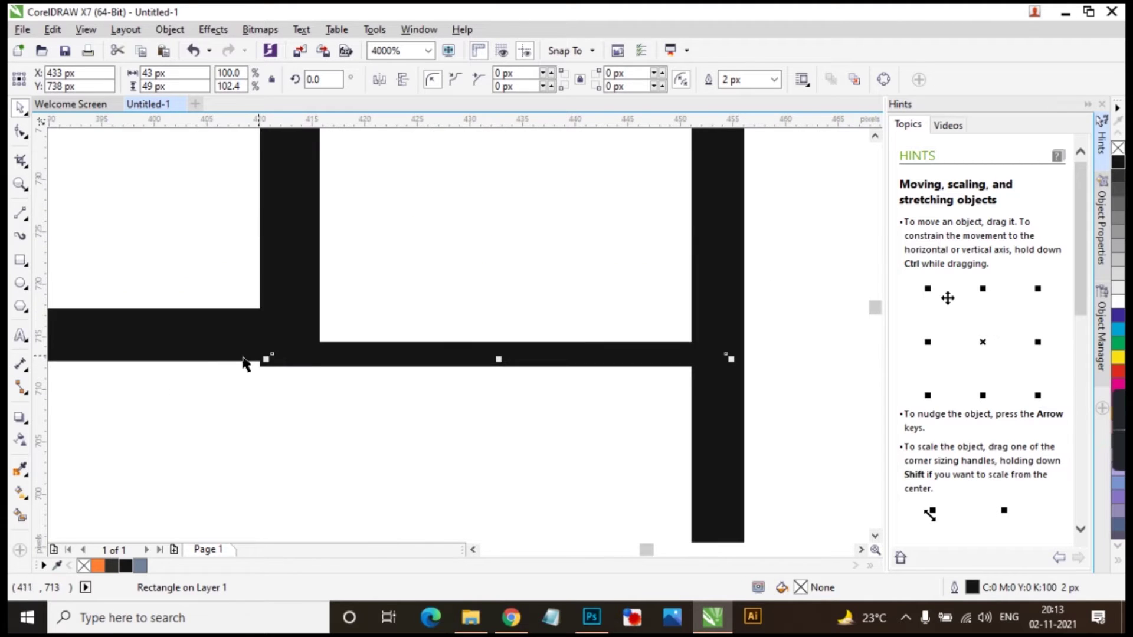
drag(418, 124, 350, 372)
scroll(350, 372, down, 2)
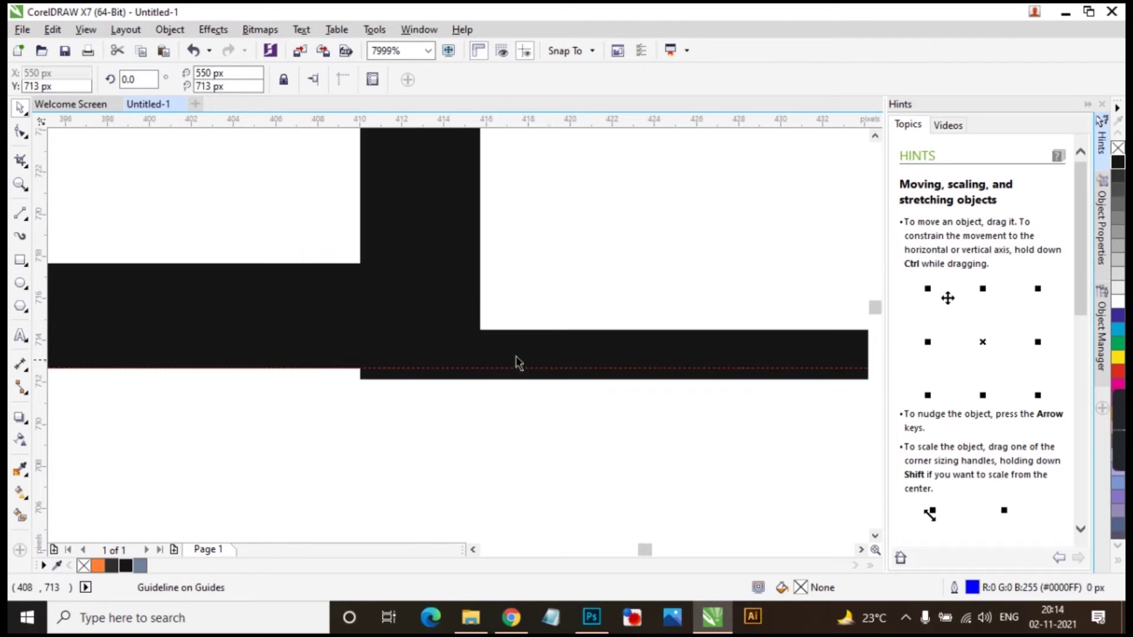
click(424, 331)
scroll(423, 331, down, 3)
scroll(550, 348, up, 5)
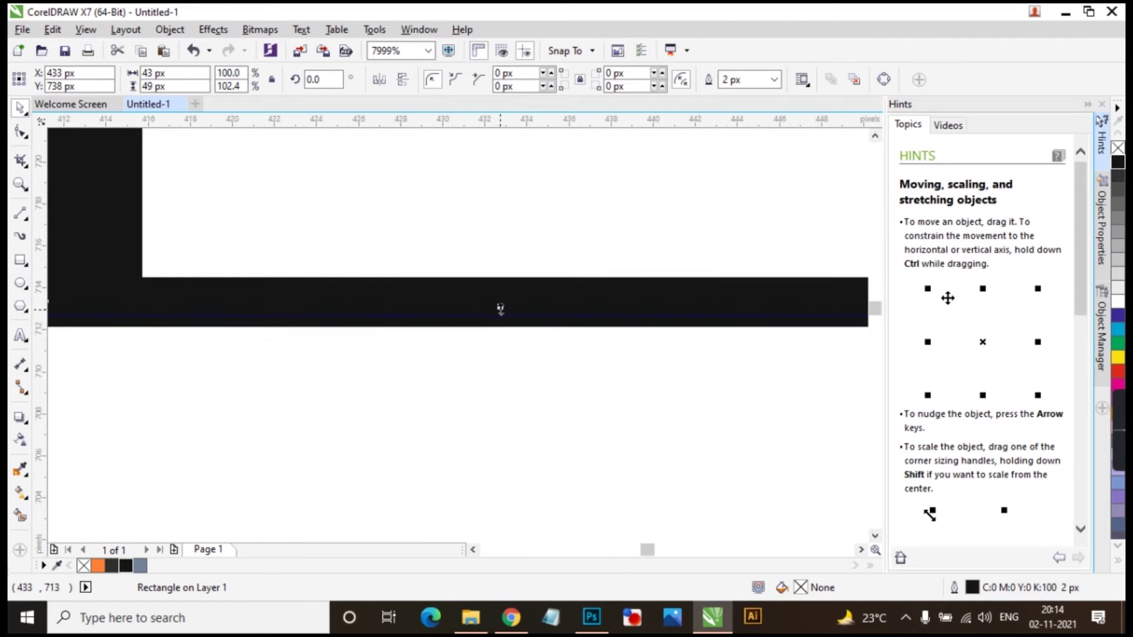
drag(498, 299, 500, 278)
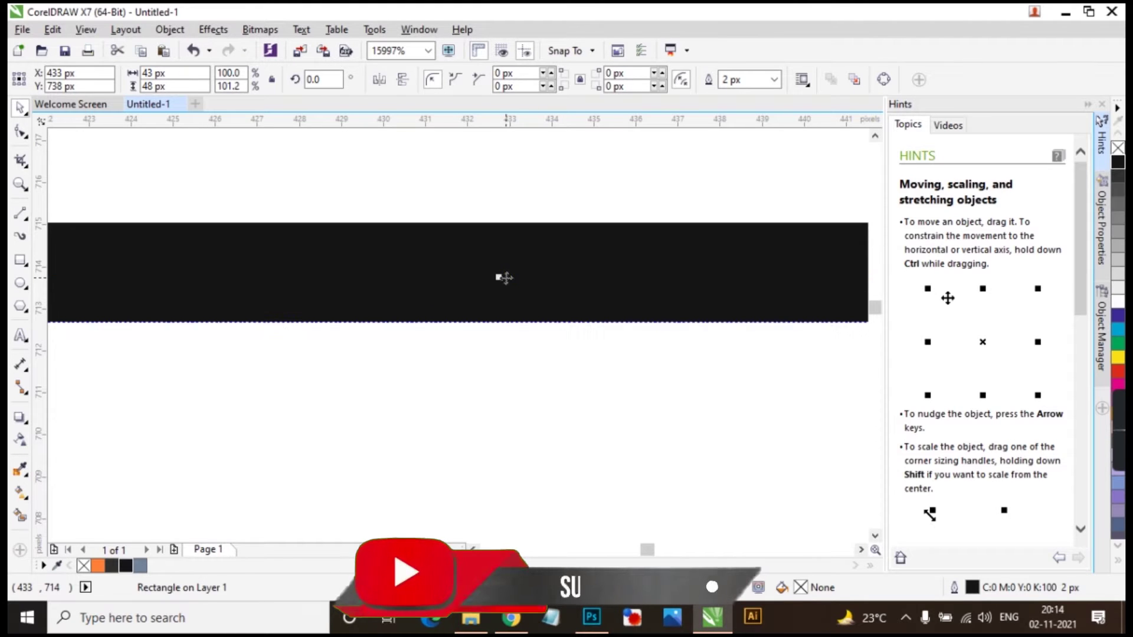
- Draw a second rectangle about 45 by 49 px across the top of the B's stem and raise its bottom edge to the lower guideline
scroll(455, 354, down, 5)
scroll(571, 355, up, 1)
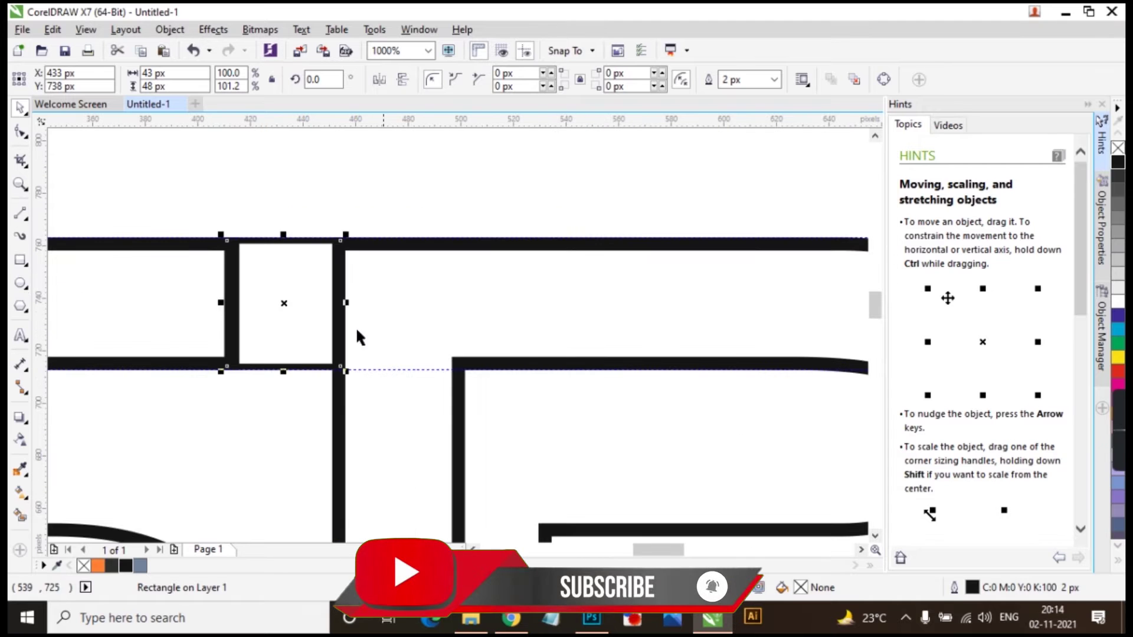
click(20, 261)
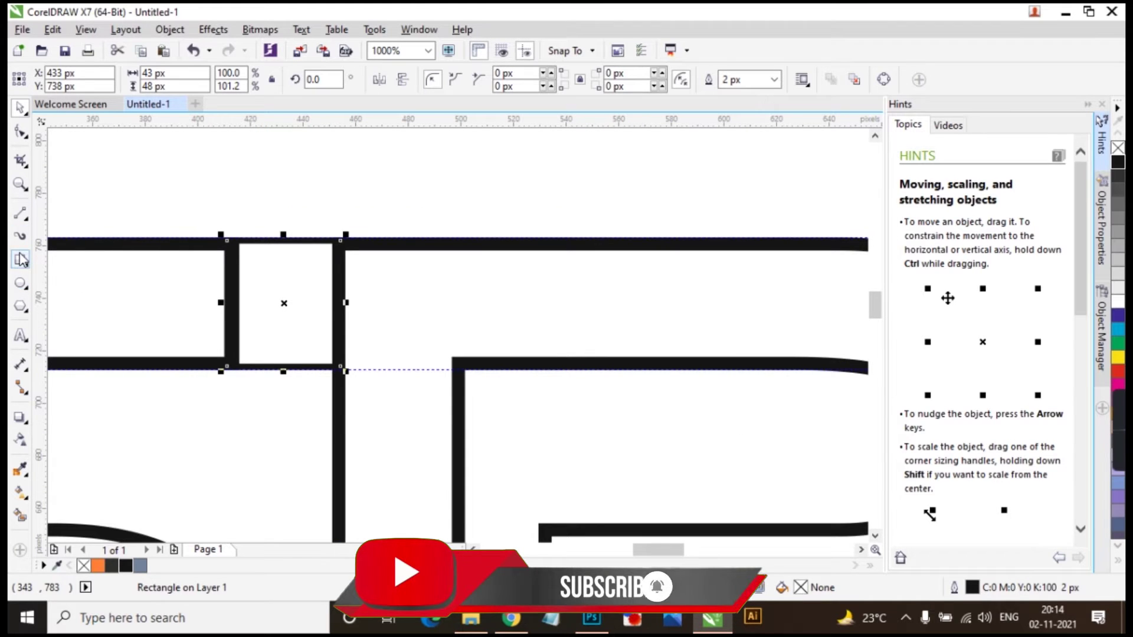
drag(342, 240, 460, 368)
scroll(460, 368, up, 2)
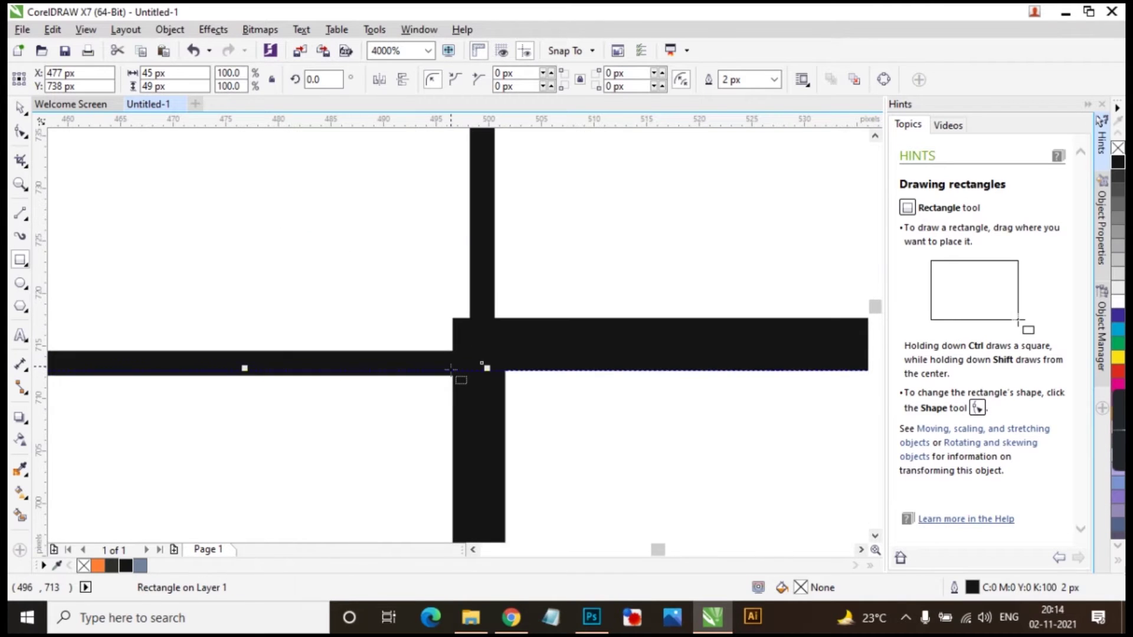
key(space)
scroll(198, 364, up, 2)
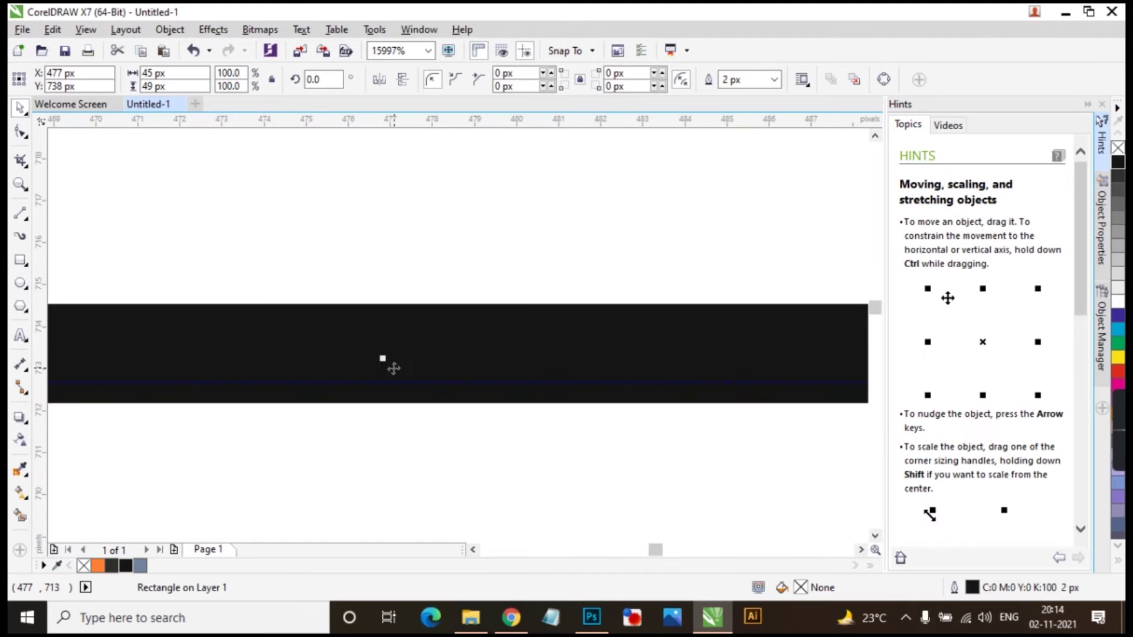
drag(384, 358, 382, 339)
scroll(378, 348, down, 6)
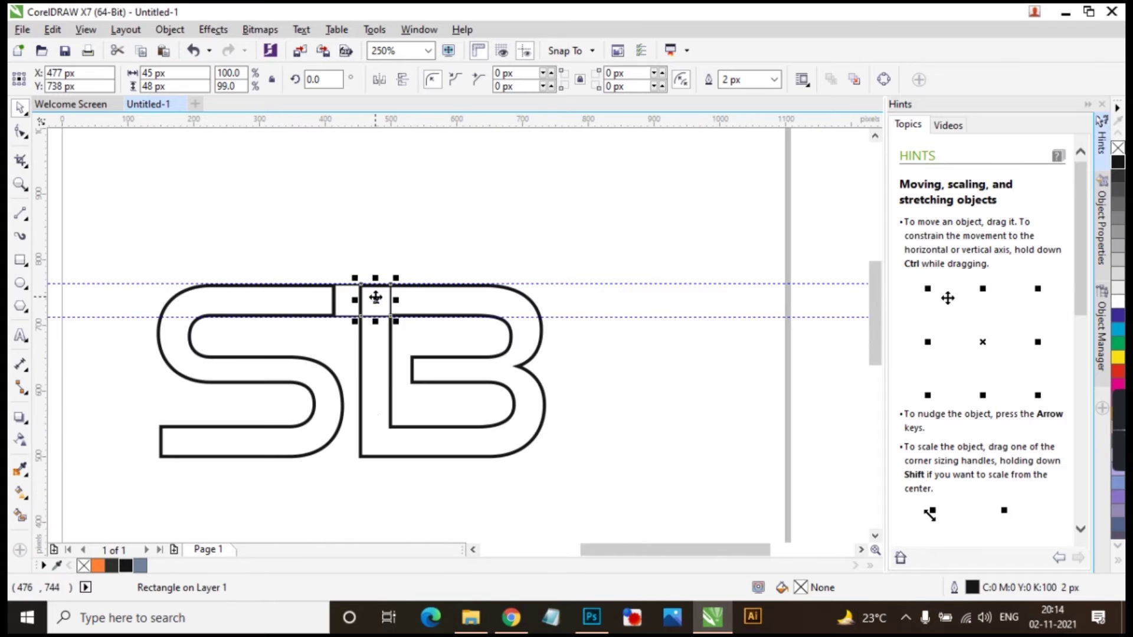
- Draw a horizontal rectangle about 84 by 23 px crossing the B's stem below the upper arm, and deselect it
scroll(379, 372, up, 2)
key(F6)
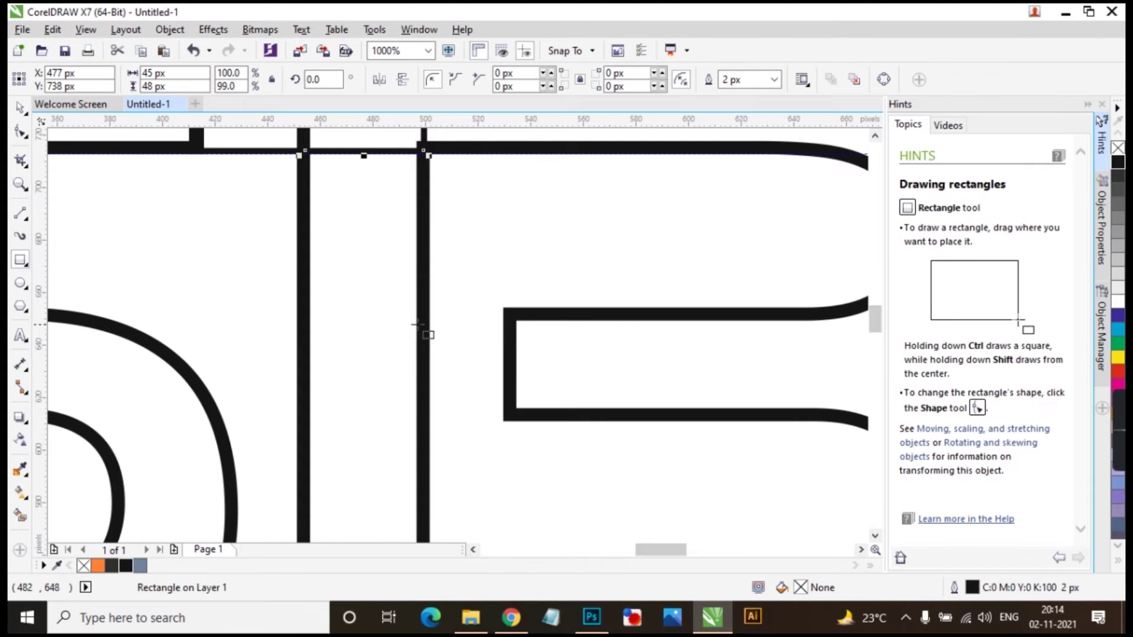
drag(444, 321, 223, 258)
key(space)
scroll(358, 281, down, 1)
scroll(358, 281, down, 1)
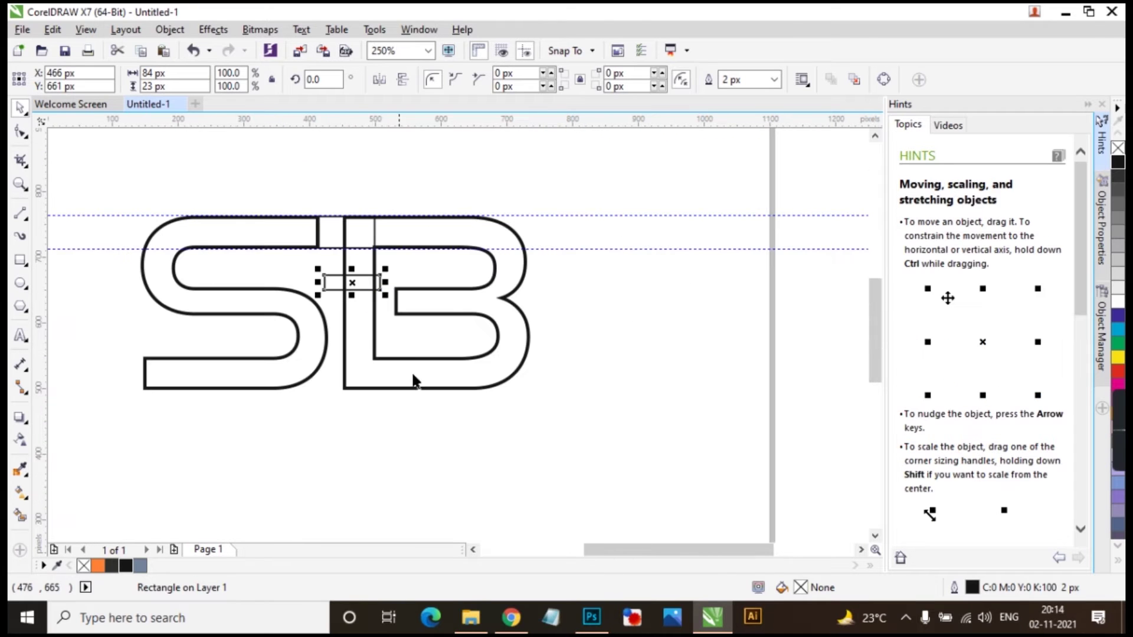
click(348, 457)
- Smart-fill the S, both bridging rectangles at the top and the B with the blue-grey colour and a 2 px outline
click(20, 518)
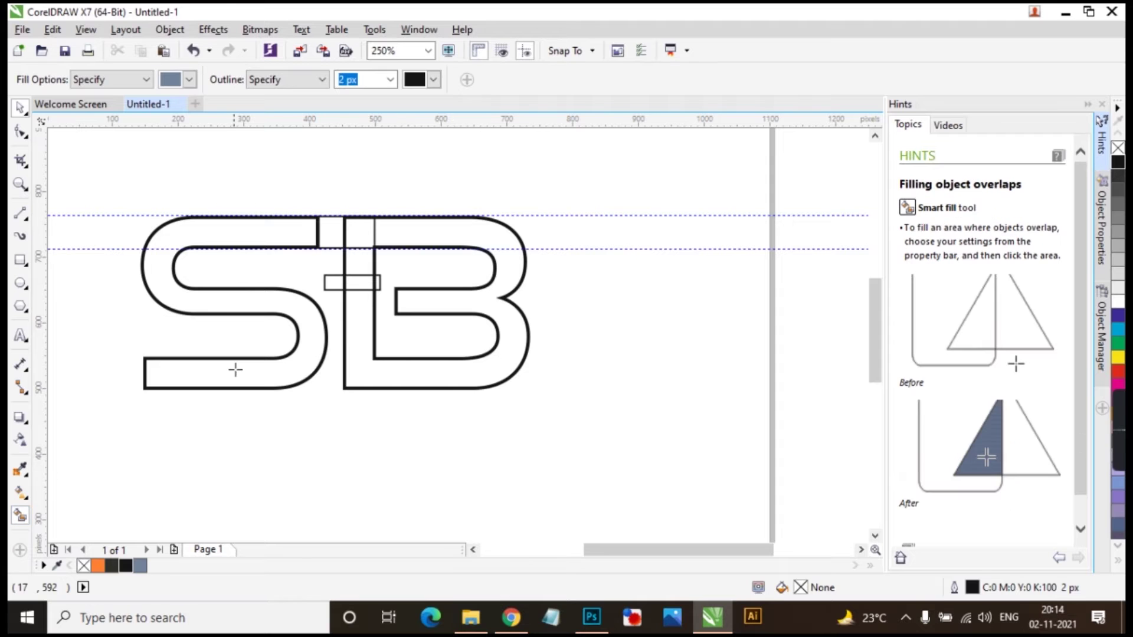
click(243, 372)
scroll(325, 244, up, 2)
click(340, 222)
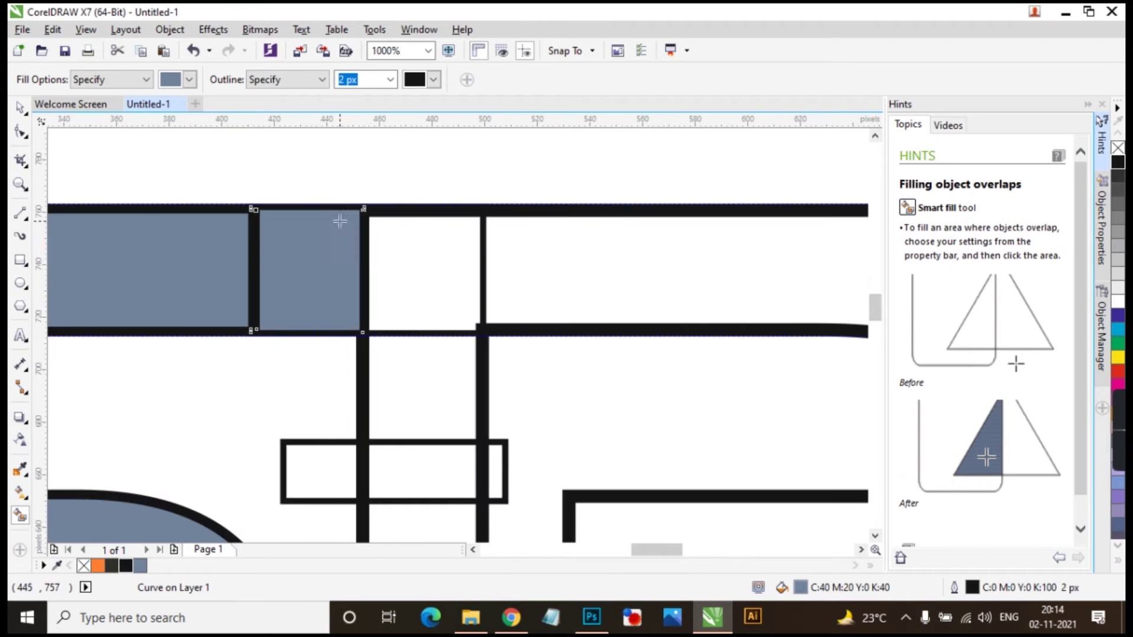
click(422, 251)
click(536, 272)
scroll(513, 267, down, 1)
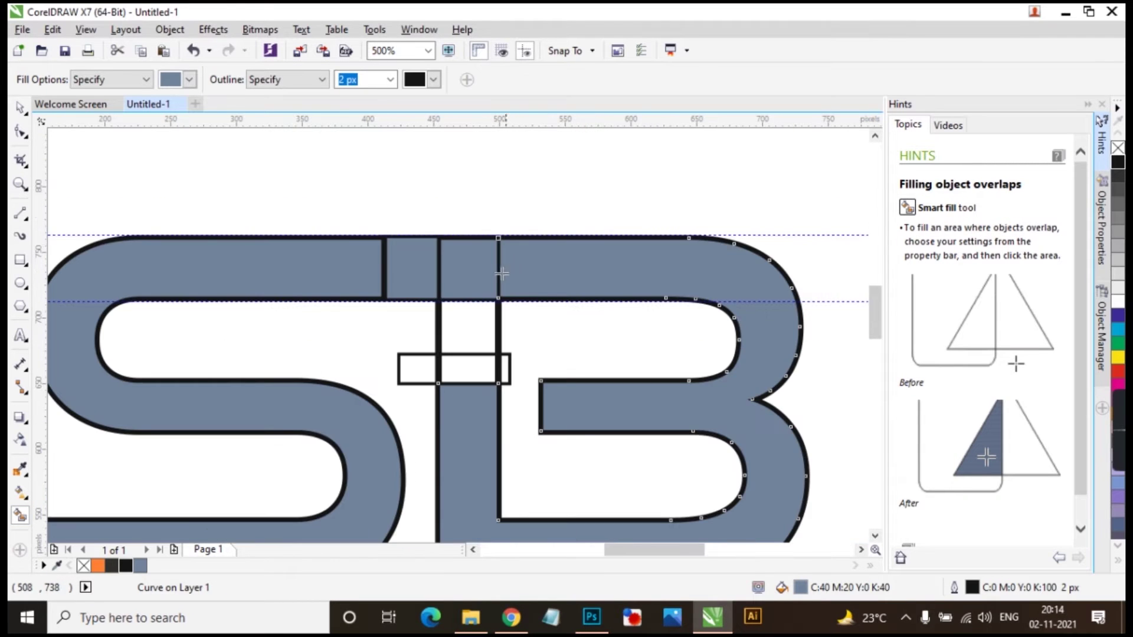
- Weld the four blue-grey filled pieces of the S, the bridge and the B together
click(20, 107)
click(146, 261)
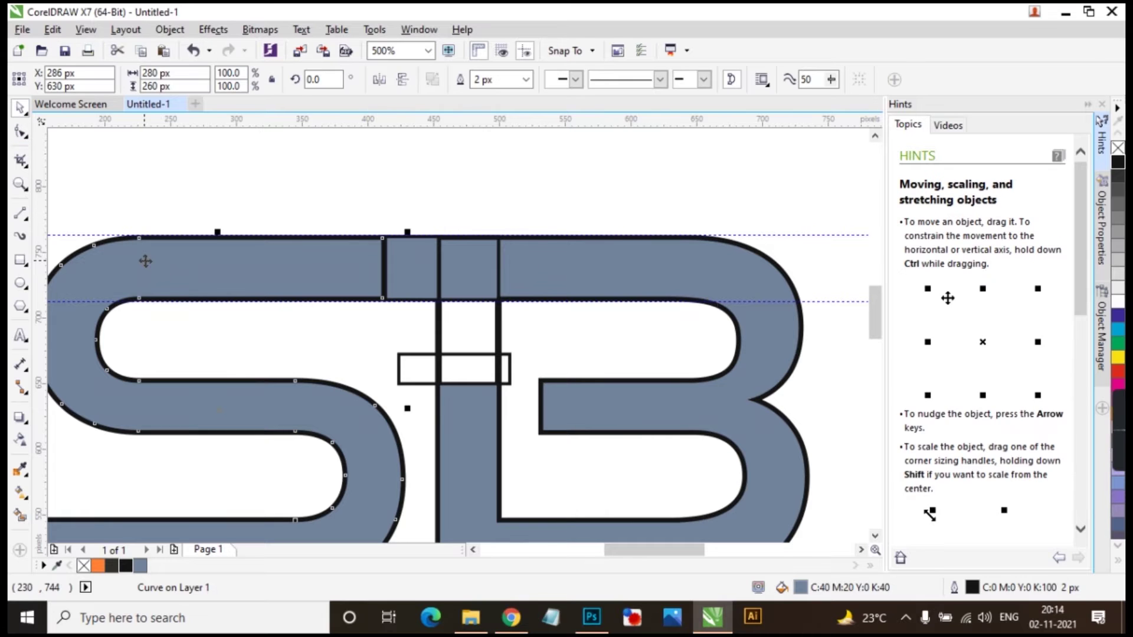
shift+click(413, 287)
shift+click(464, 289)
shift+click(553, 278)
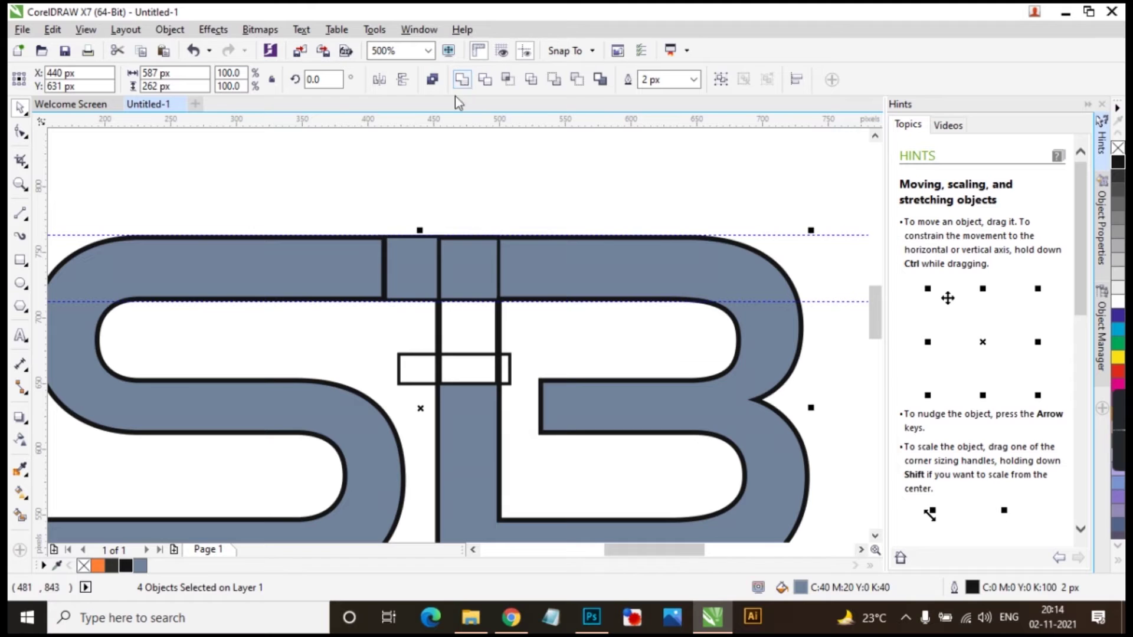
click(462, 79)
- Move the welded shape about 10 px left and 23 px up, off the original letter outlines
scroll(412, 189, down, 3)
scroll(354, 236, up, 3)
drag(354, 236, 316, 163)
click(367, 279)
drag(394, 191, 395, 218)
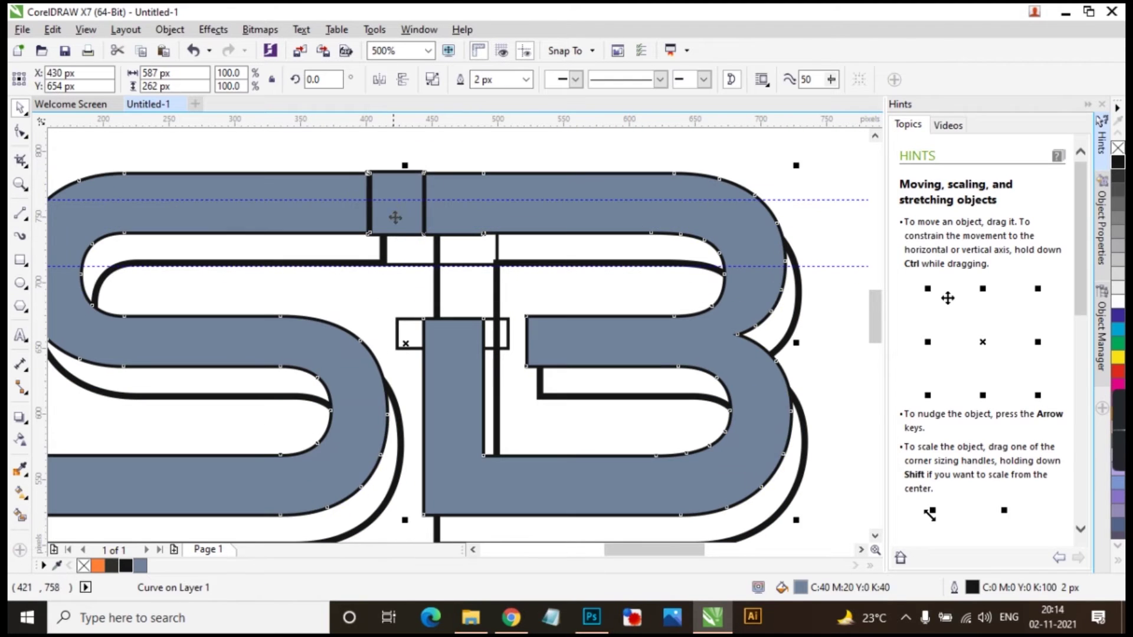
- Undo the last position changes and move the welded SB shape well clear of the original letter outlines
click(308, 212)
click(314, 224)
click(317, 224)
key(ctrl+z)
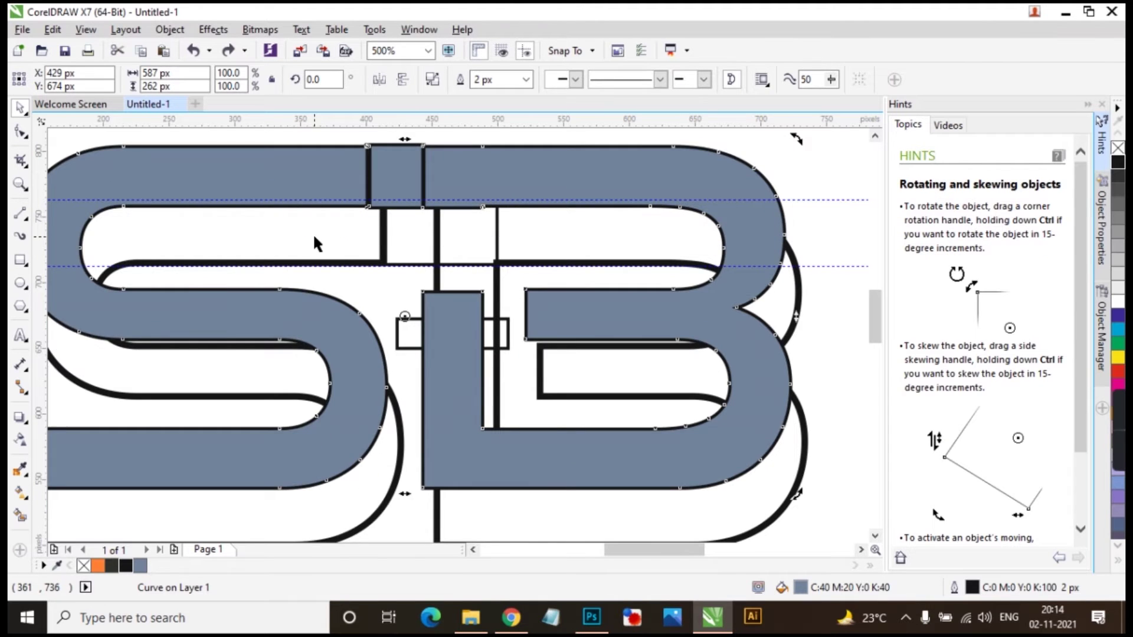
key(ctrl+z)
scroll(312, 246, down, 2)
drag(325, 308, 745, 382)
- Delete the original letter outlines and bridging rectangles, and move the welded SB shape back onto the page
scroll(275, 321, down, 2)
drag(172, 242, 427, 398)
key(Delete)
drag(494, 372, 348, 337)
click(348, 336)
click(283, 253)
- Remove the SB shape's black 2 px outline and give it a hairline outline in the same blue-grey as the fill
scroll(355, 334, up, 2)
click(356, 334)
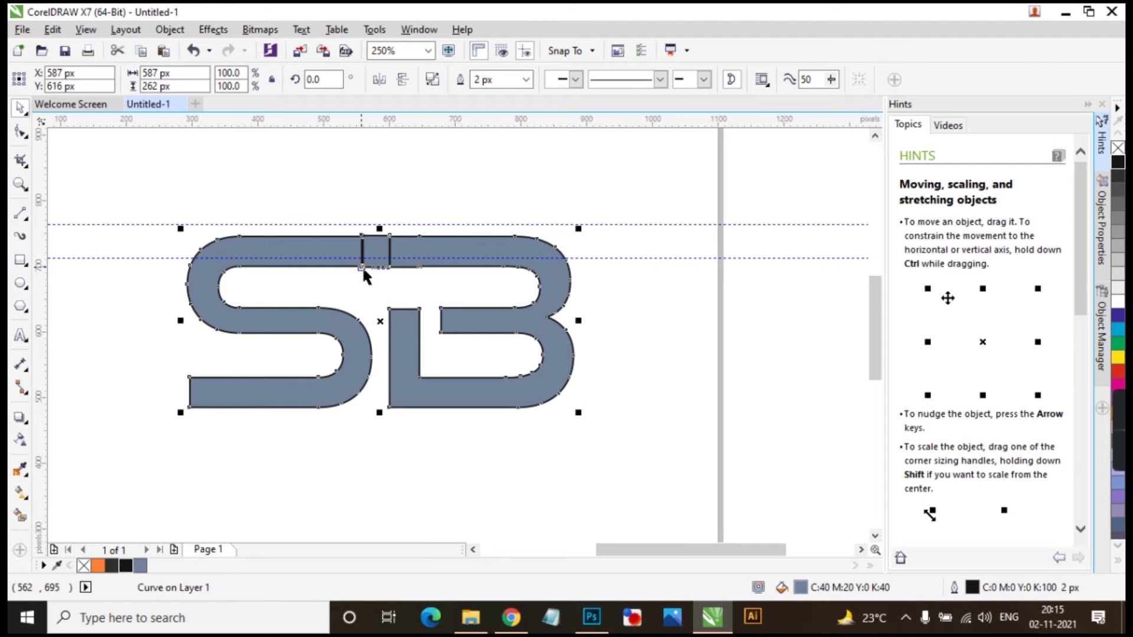
right_click(84, 565)
right_click(142, 568)
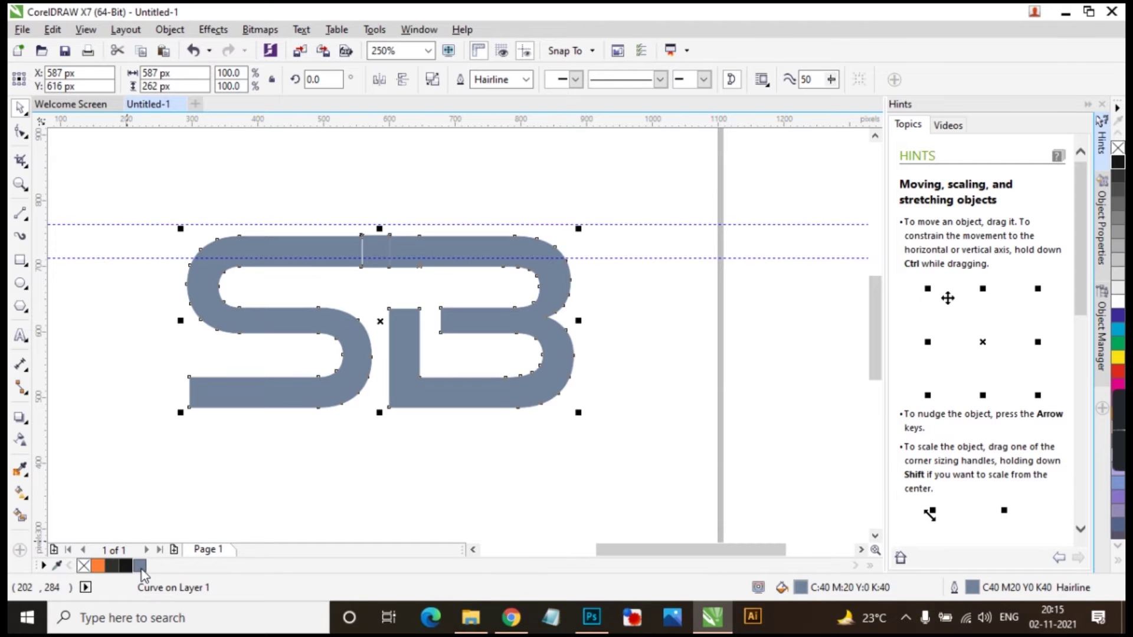
- Reshape the nodes at the upper-left corner of the bridge so they meet the S's top edge and close the gap's upper end
scroll(350, 239, up, 5)
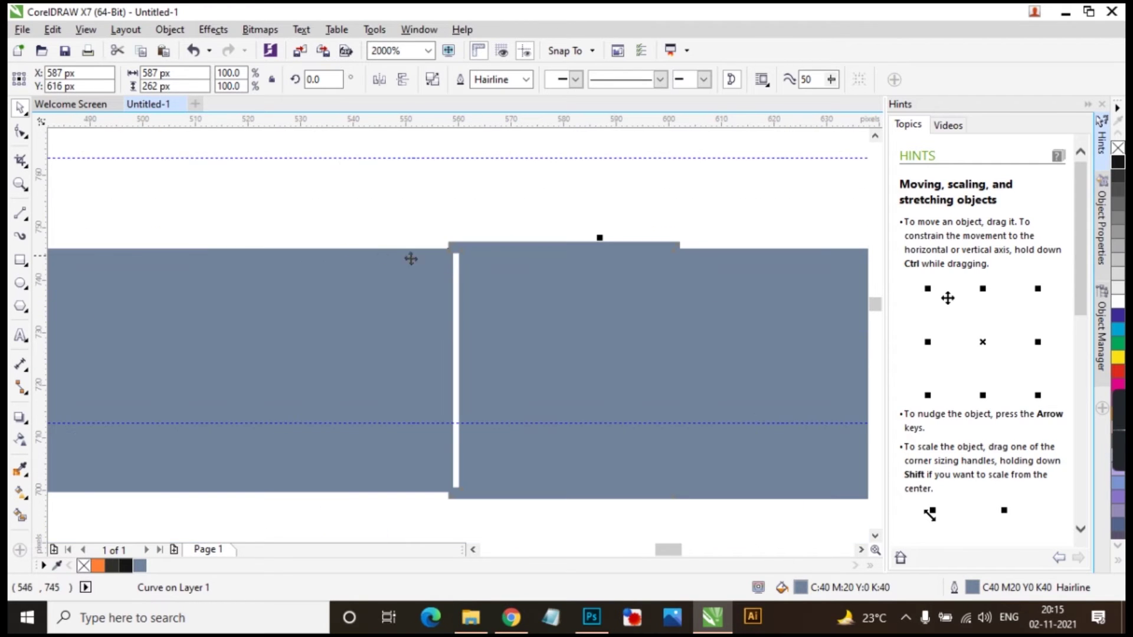
key(F10)
scroll(466, 245, up, 3)
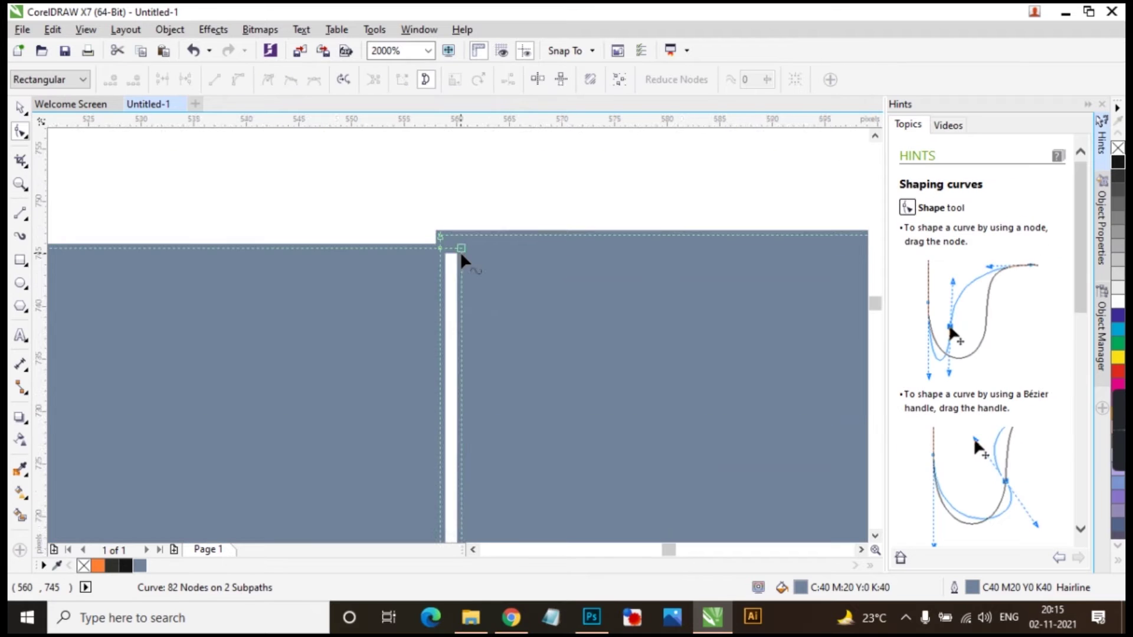
click(461, 248)
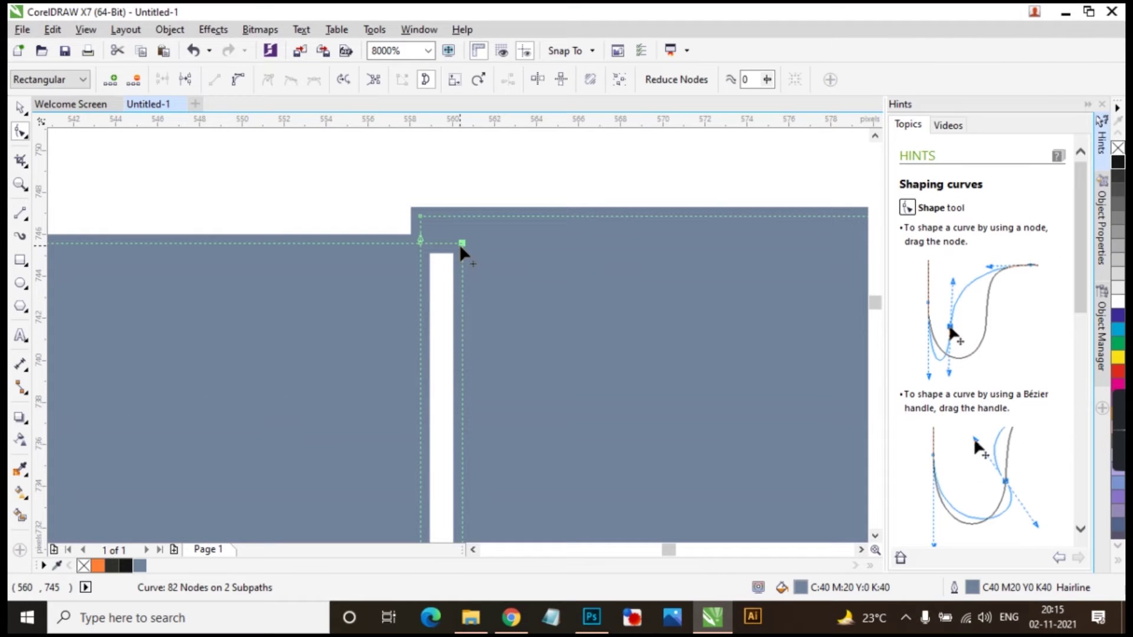
drag(464, 250, 422, 286)
scroll(428, 236, up, 3)
drag(401, 189, 397, 291)
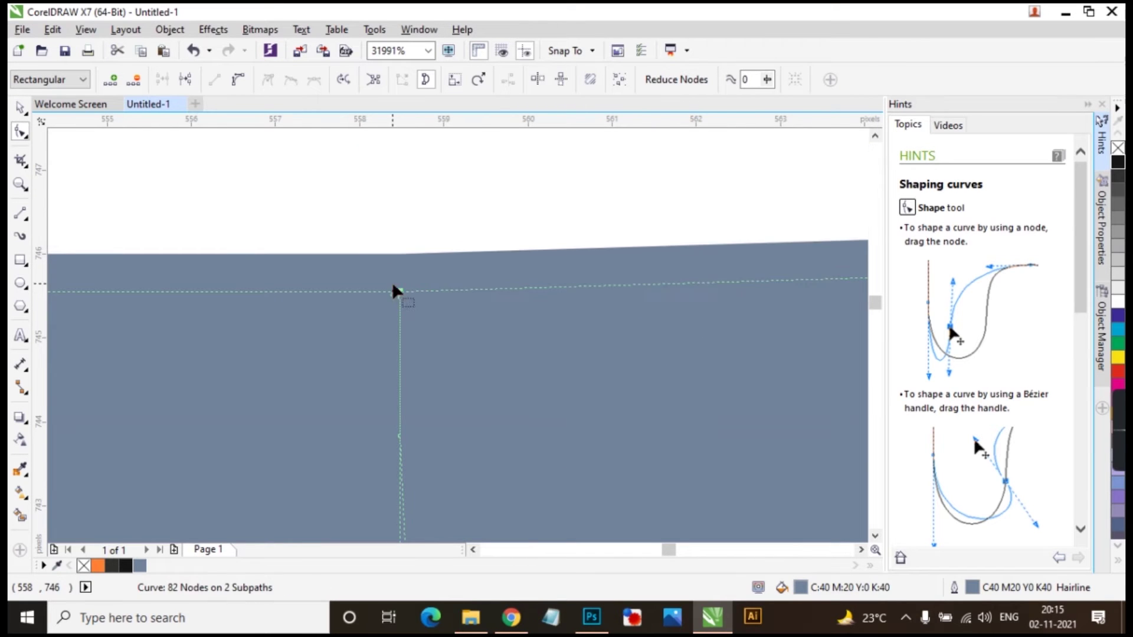
scroll(397, 290, down, 5)
- Bring the bridge's lower-left corner nodes together on the lower edge of the S's top arm, closing the rest of the white gap
scroll(400, 361, up, 3)
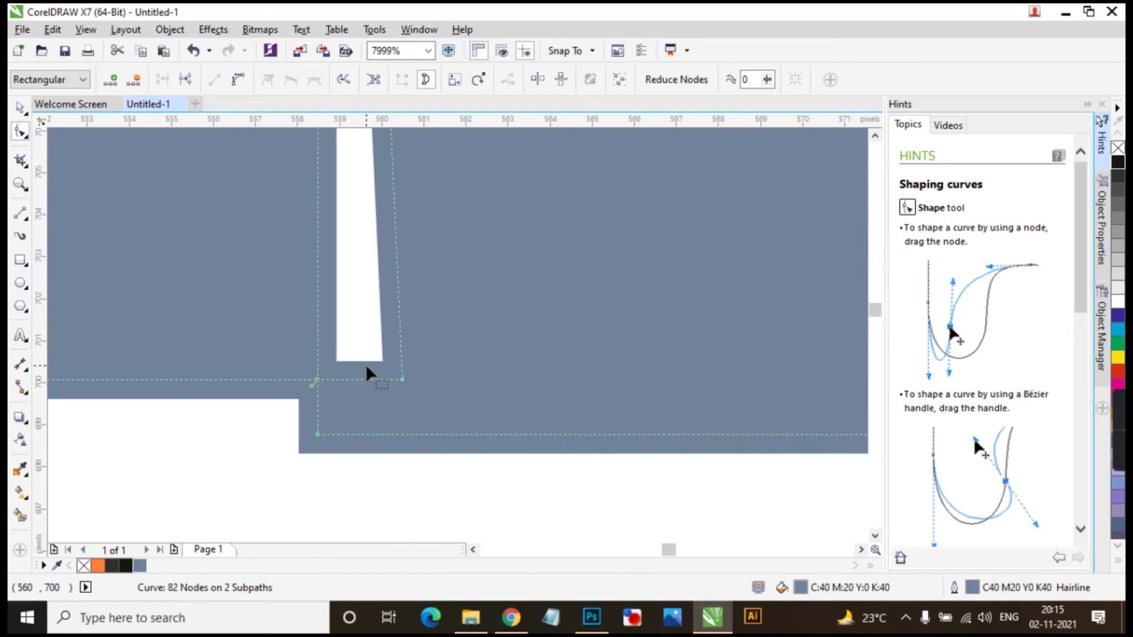
scroll(367, 374, up, 2)
drag(270, 507, 269, 395)
drag(437, 393, 269, 394)
scroll(269, 394, down, 4)
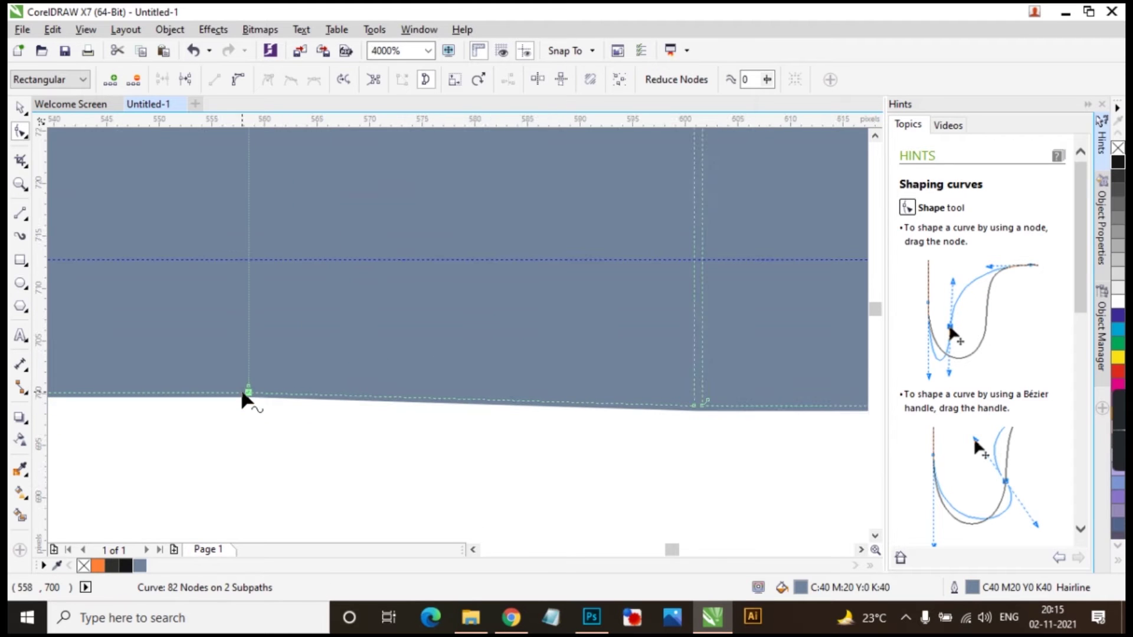
- Move the lower-right corner node of the bridge onto the adjacent node of the B
scroll(407, 397, up, 3)
scroll(516, 460, up, 1)
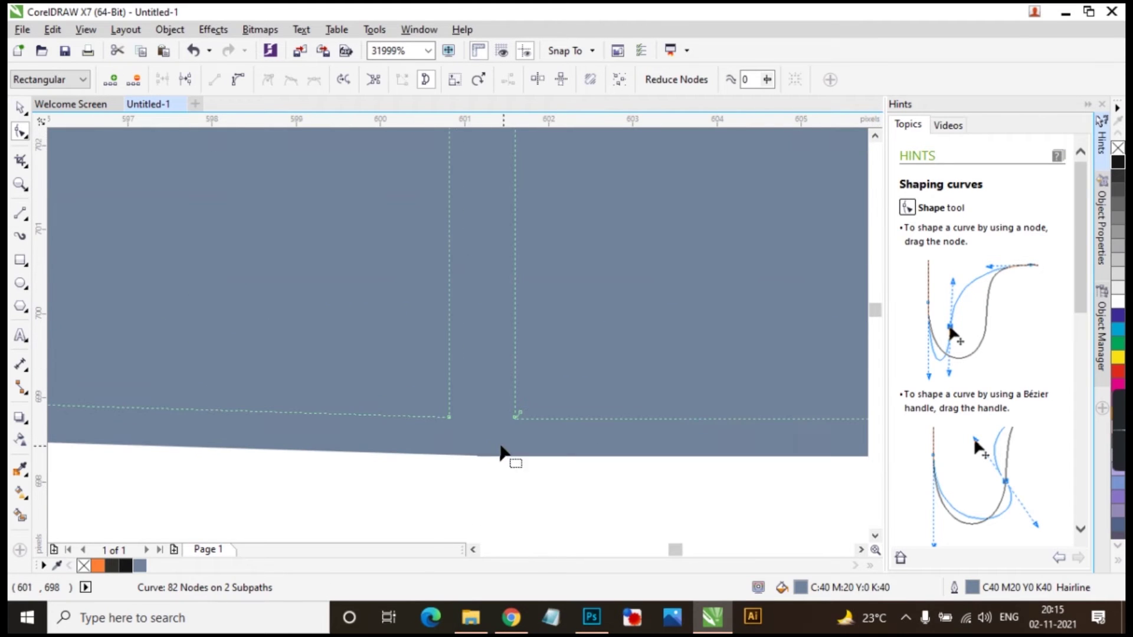
drag(451, 417, 521, 422)
scroll(520, 422, down, 1)
scroll(498, 423, down, 1)
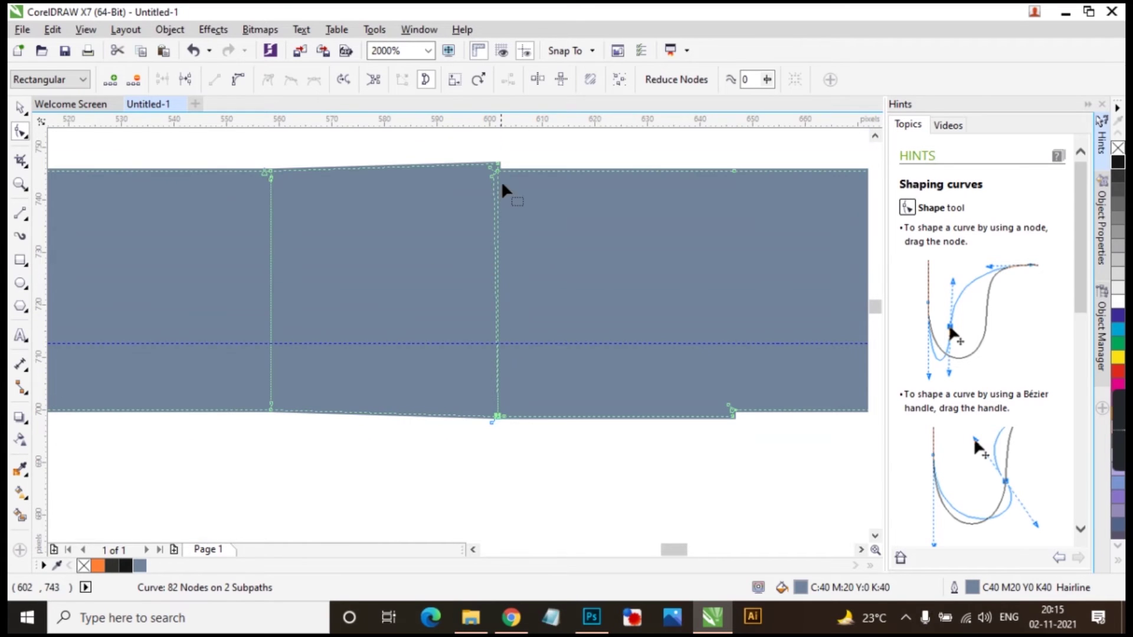
- Move the protruding upper-right node of the bridge down onto the corner node at the B's top edge
scroll(503, 161, up, 1)
scroll(448, 207, up, 1)
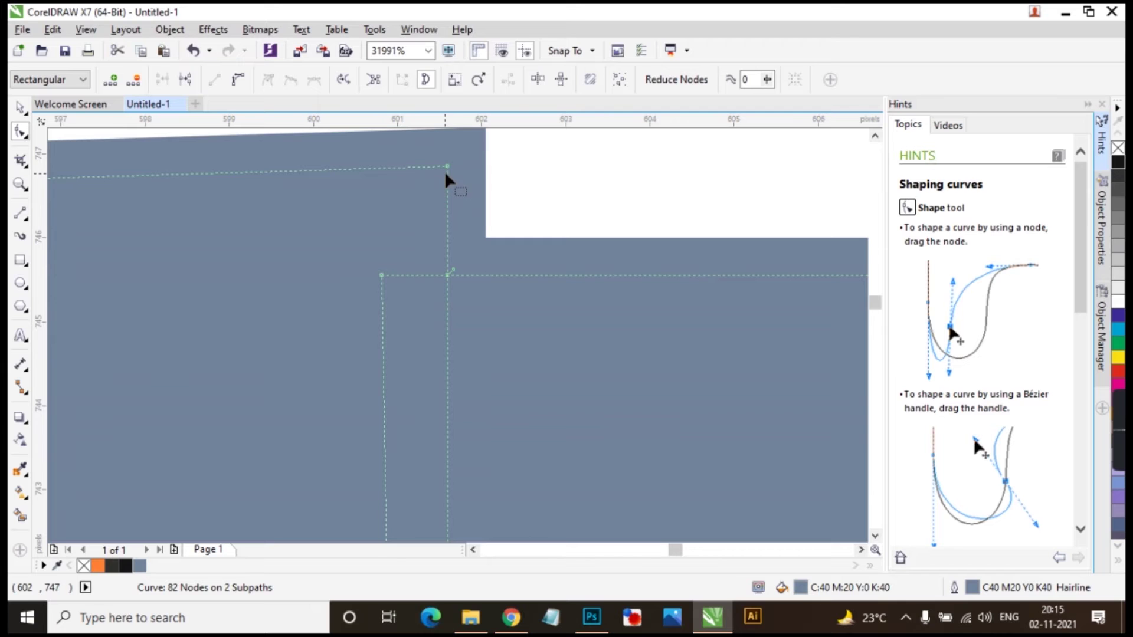
drag(446, 171, 380, 275)
scroll(381, 277, down, 3)
- Level the bridge's lower edge by moving the step node and the joint node to about Y 700 px, and deselect the shape
scroll(455, 331, up, 1)
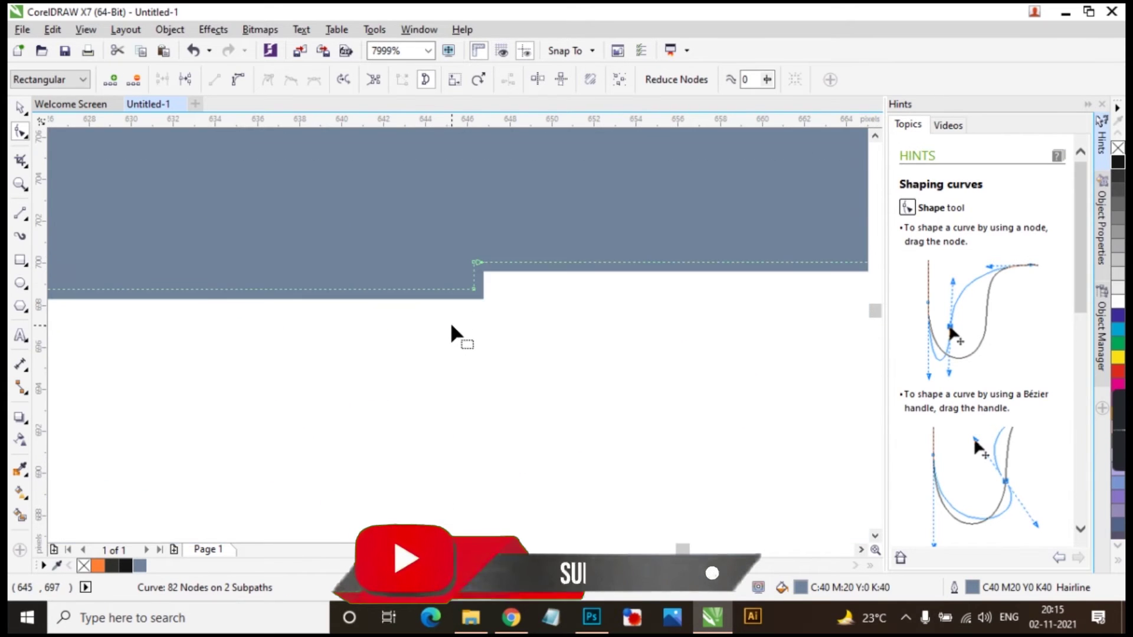
drag(474, 289, 392, 265)
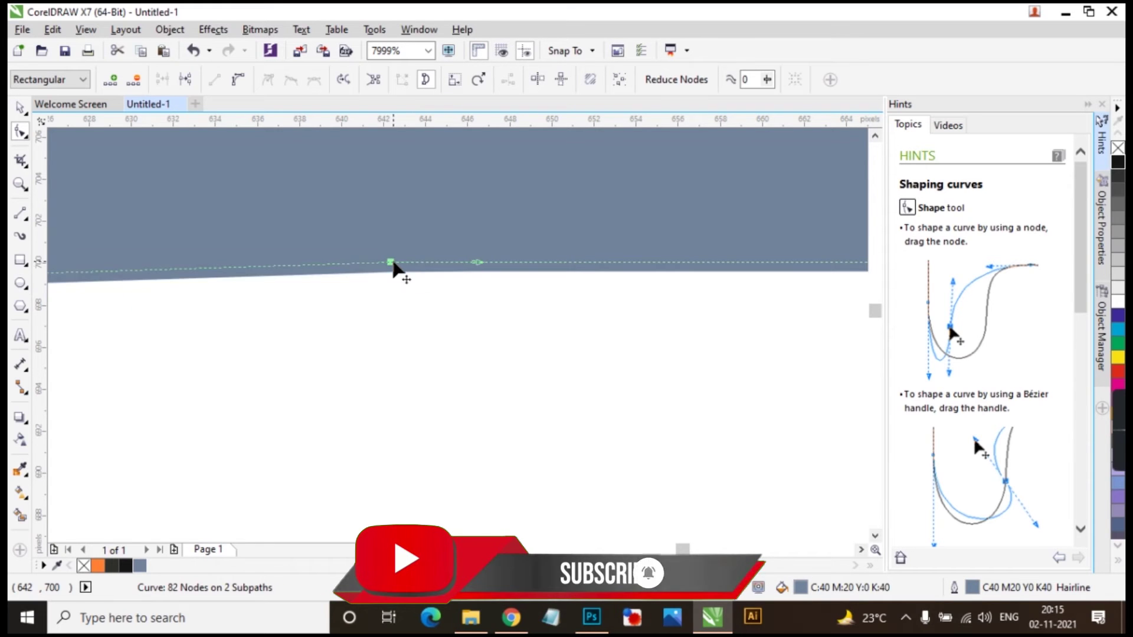
scroll(477, 304, down, 2)
scroll(215, 286, up, 2)
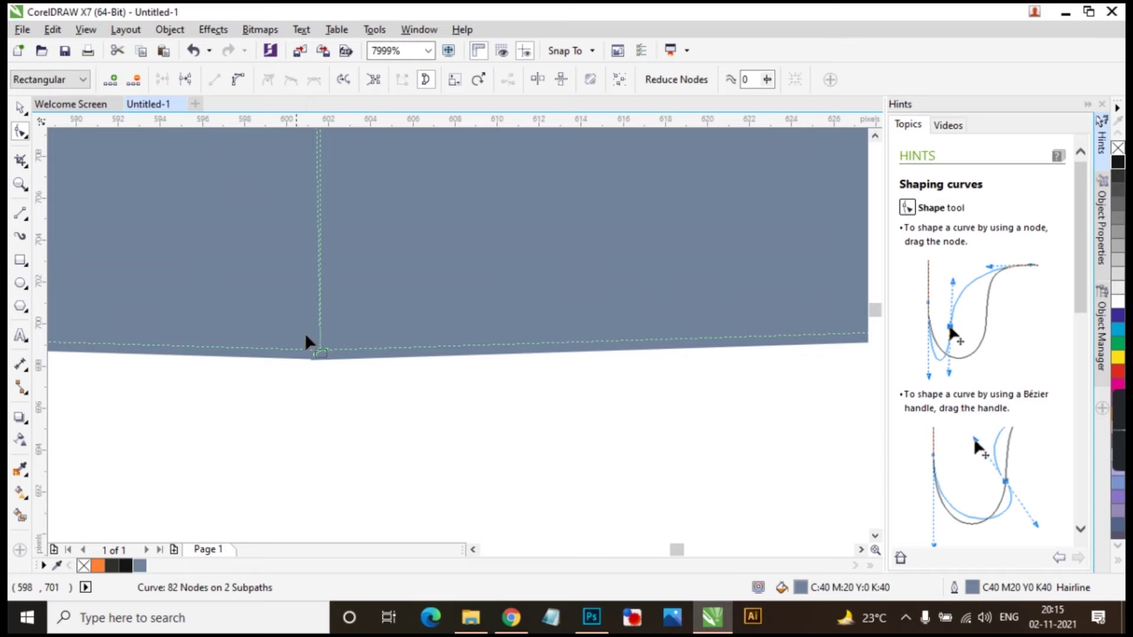
drag(325, 352, 318, 334)
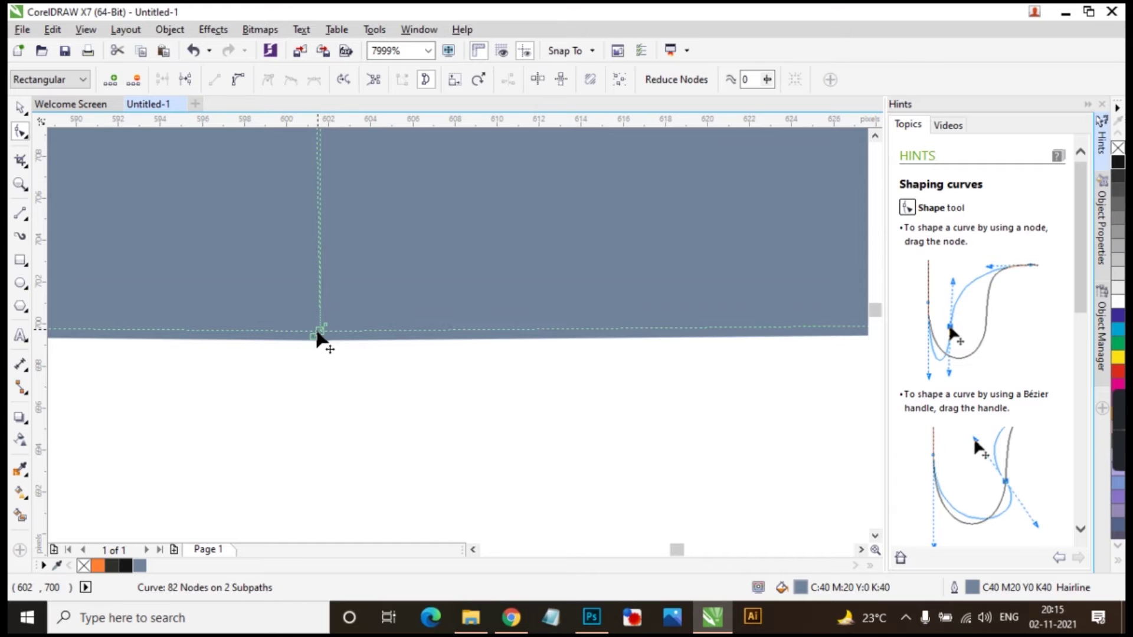
scroll(312, 336, down, 10)
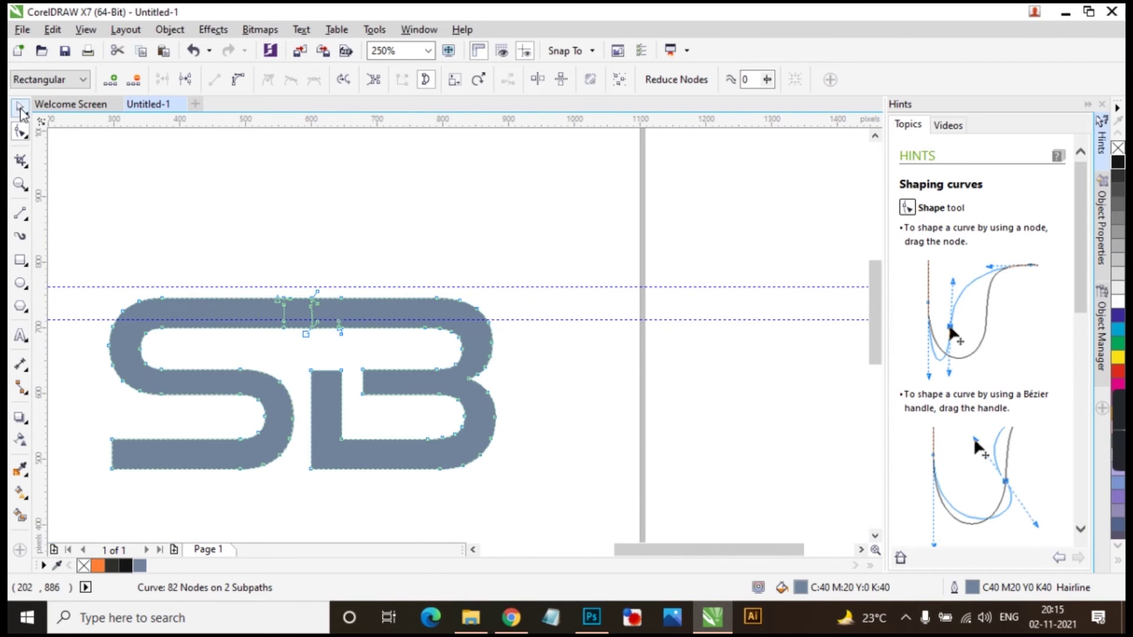
click(20, 109)
click(526, 301)
scroll(543, 311, down, 1)
scroll(543, 310, up, 2)
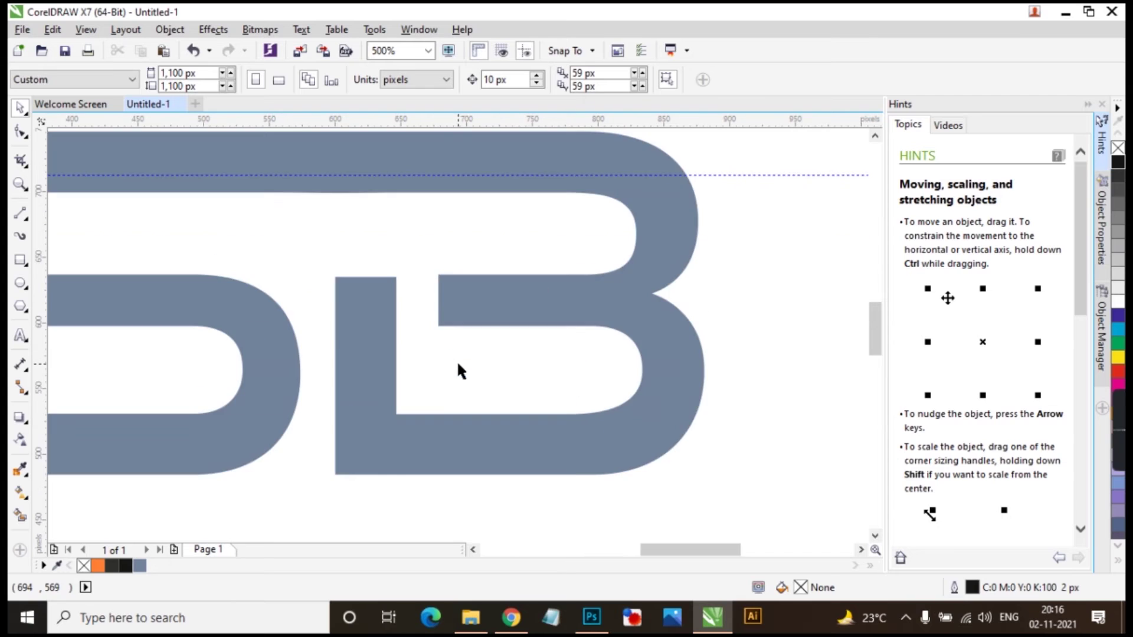
scroll(458, 364, down, 1)
scroll(394, 263, down, 1)
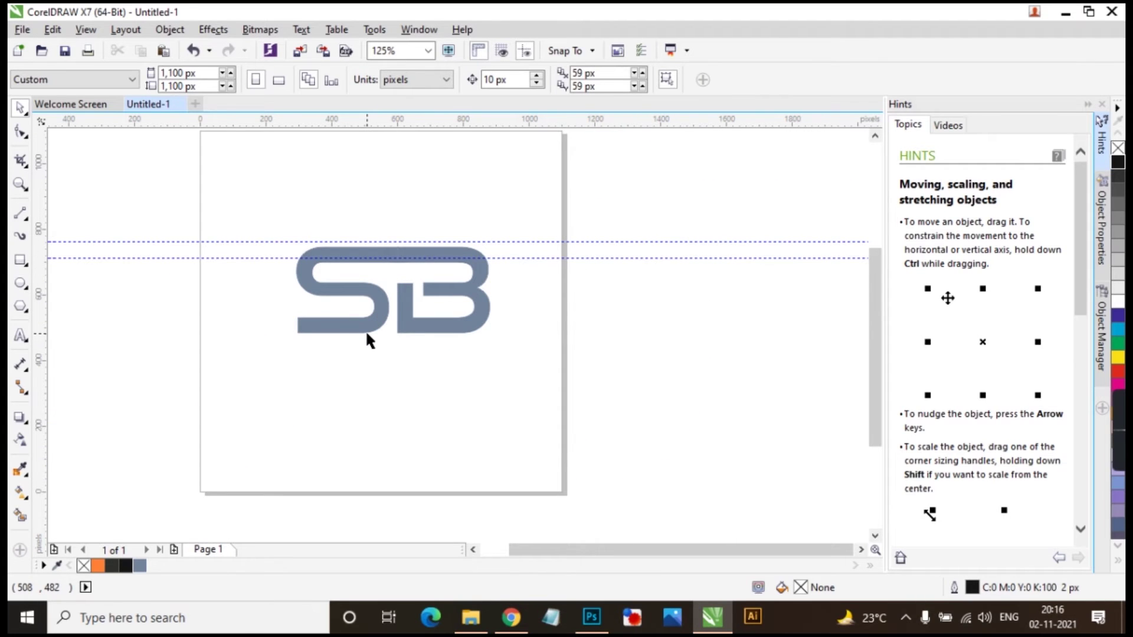
key(F8)
click(320, 378)
text(Compay)
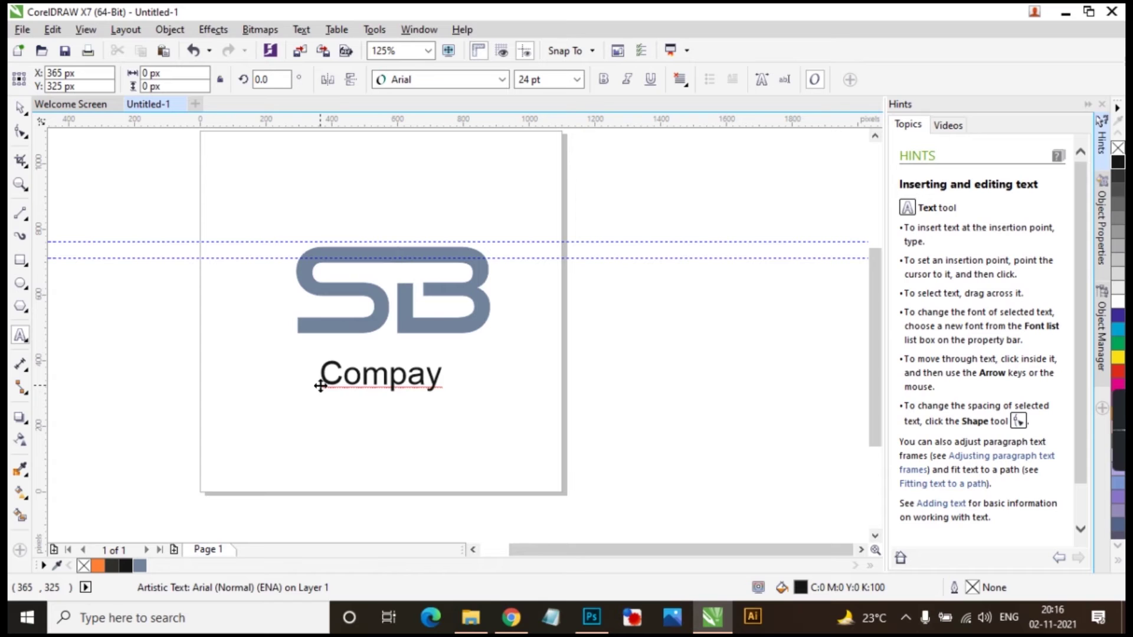
key(ctrl+a)
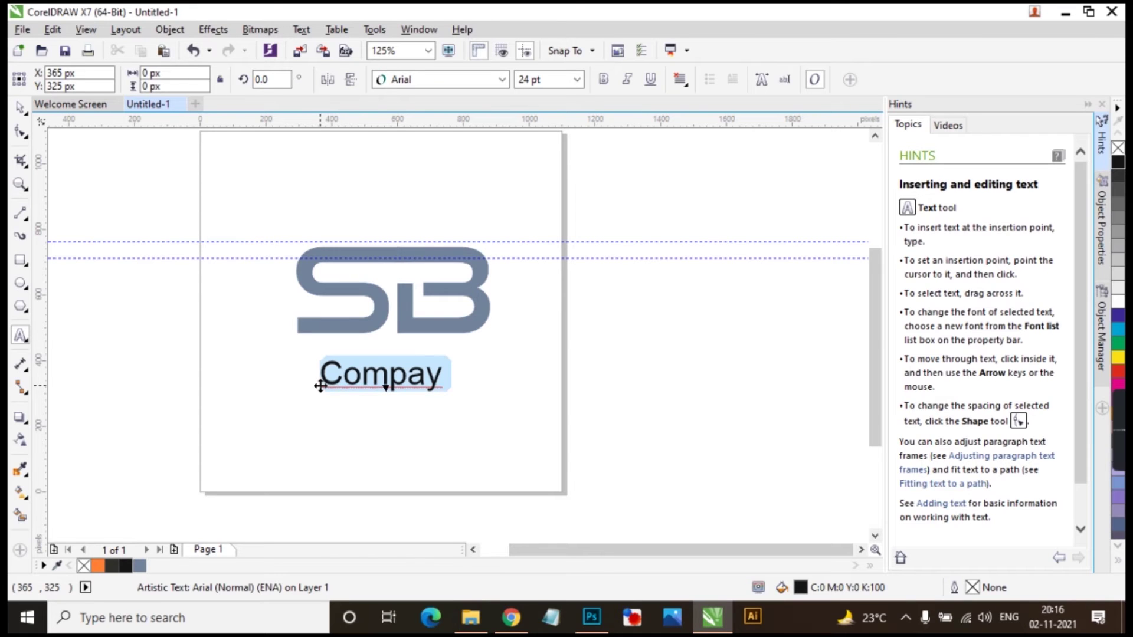
key(Delete)
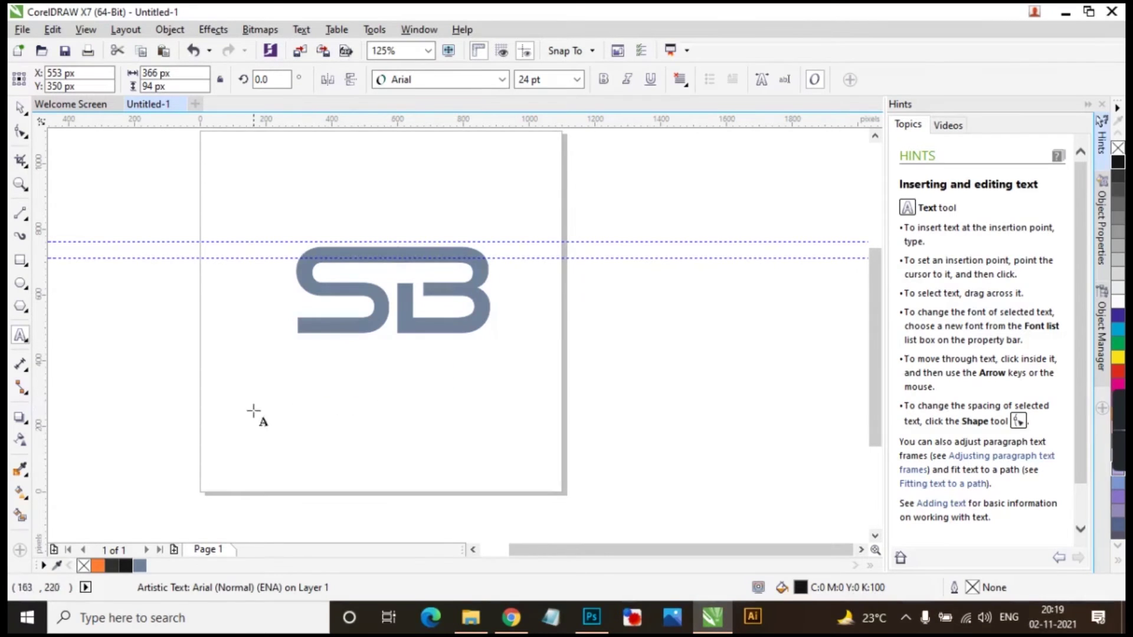
- Add the artistic text "Super Brand" in 24 pt Arial below the SB monogram
click(252, 397)
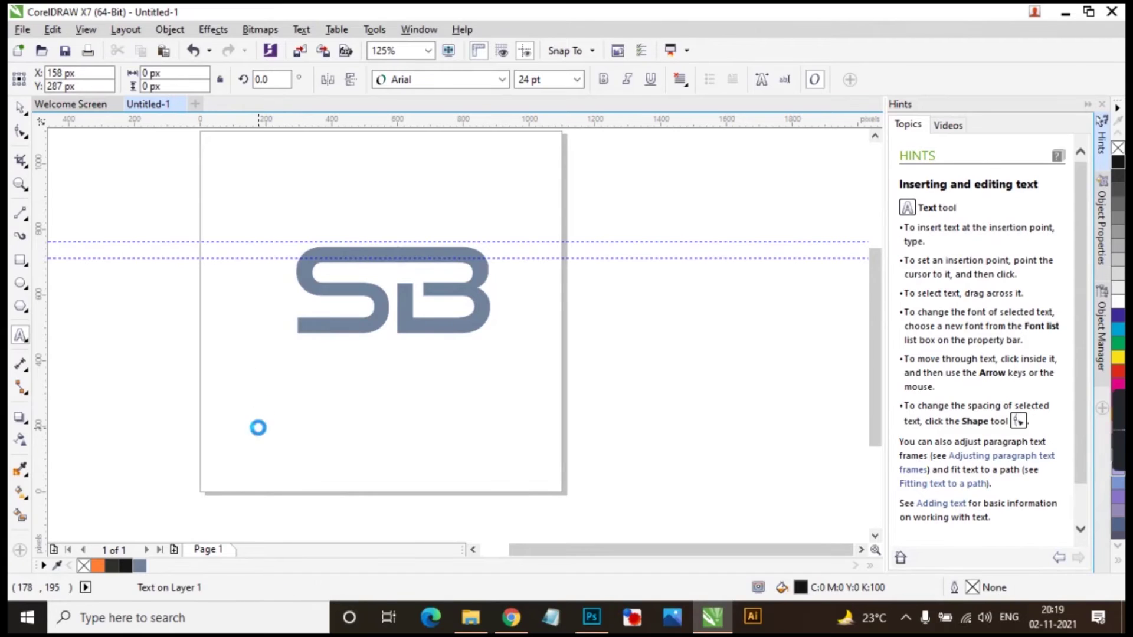
text(super brand)
key(BackSpace)
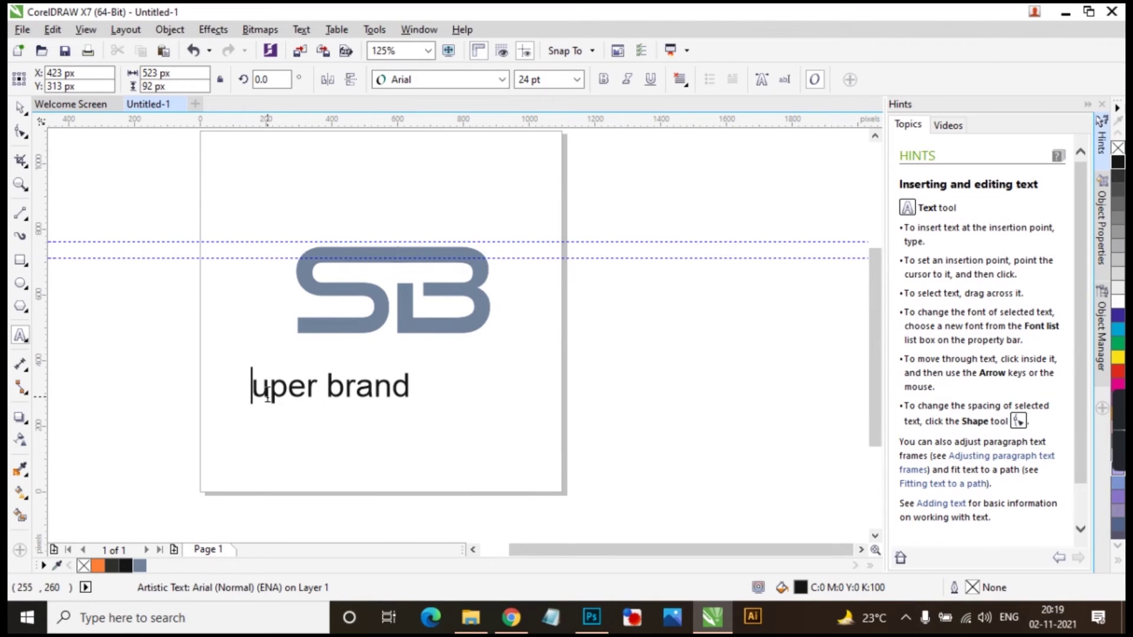
text(A)
key(BackSpace)
text(S)
click(357, 376)
click(365, 376)
key(BackSpace)
text(B)
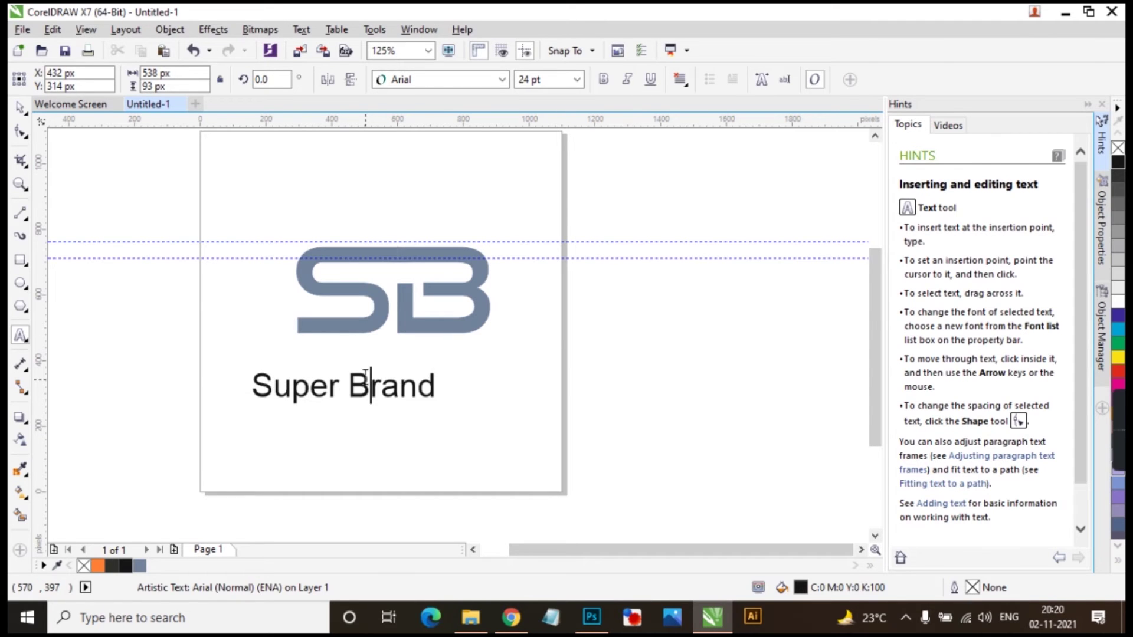
- Enlarge the Super Brand text to about 26.6 pt and place it directly beneath the monogram
click(19, 108)
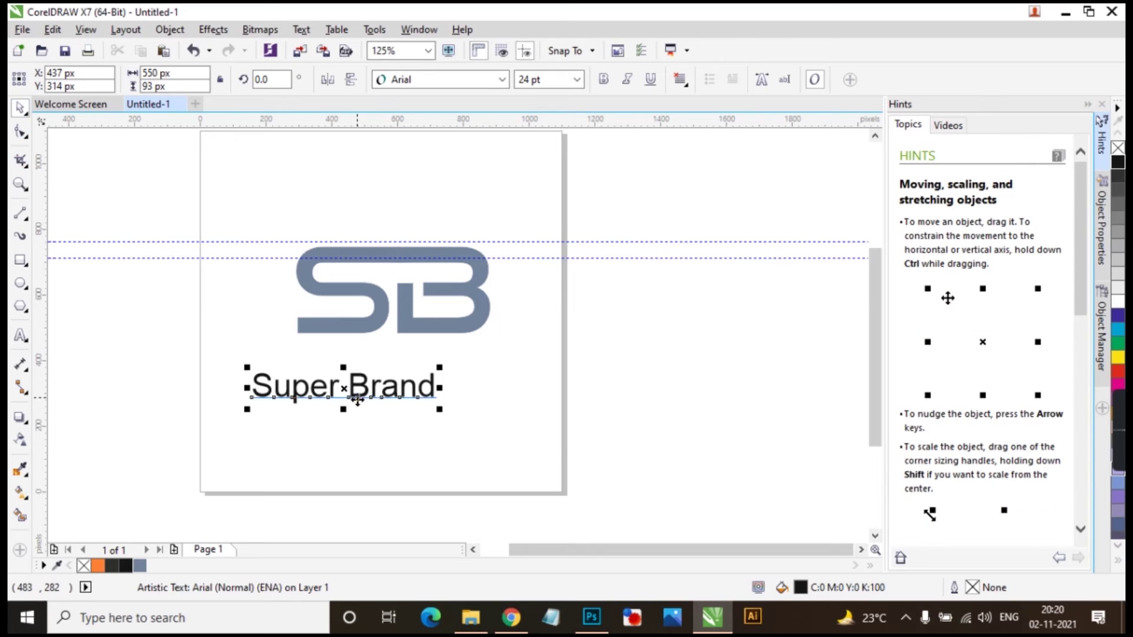
drag(344, 386, 384, 362)
click(387, 367)
click(453, 376)
drag(483, 386, 476, 362)
- Set the Super Brand text in Arial Rounded MT Bold, centre it roughly under the monogram, and deselect it
click(502, 79)
click(484, 223)
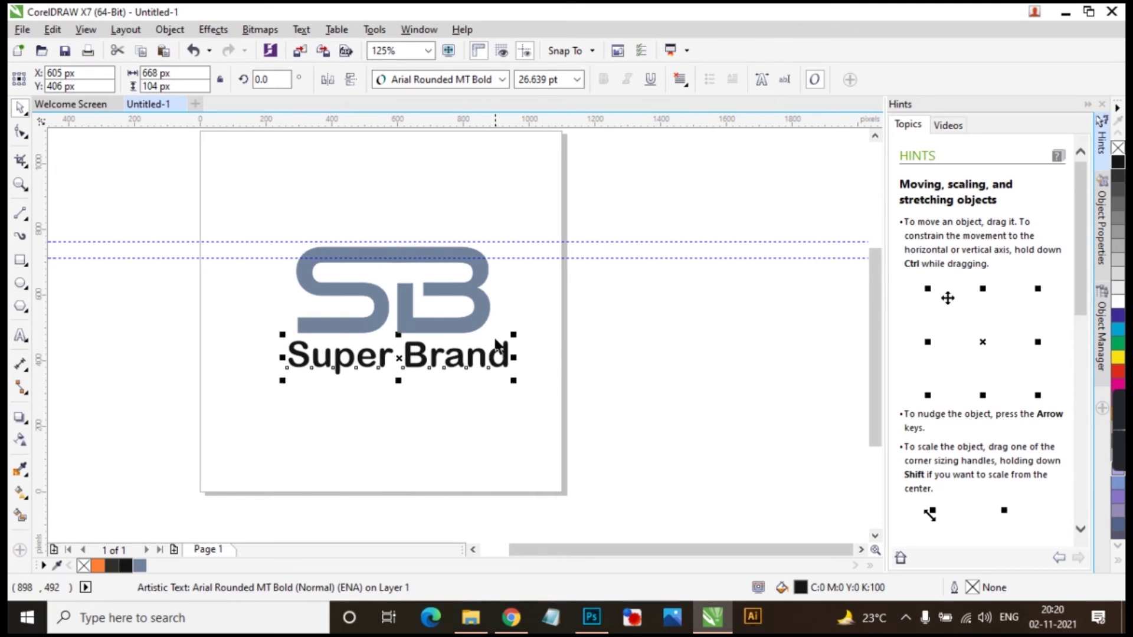
drag(502, 354, 493, 353)
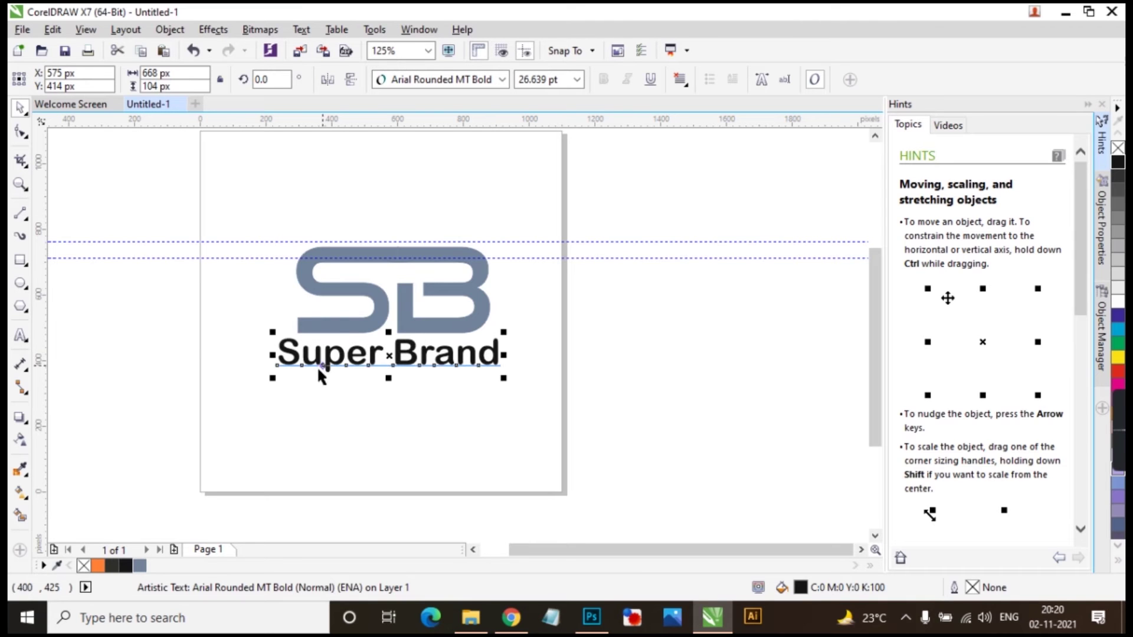
click(263, 412)
- Draw a square over the page around the logo and set its size to 1,100 by 1,100 px
scroll(263, 412, down, 2)
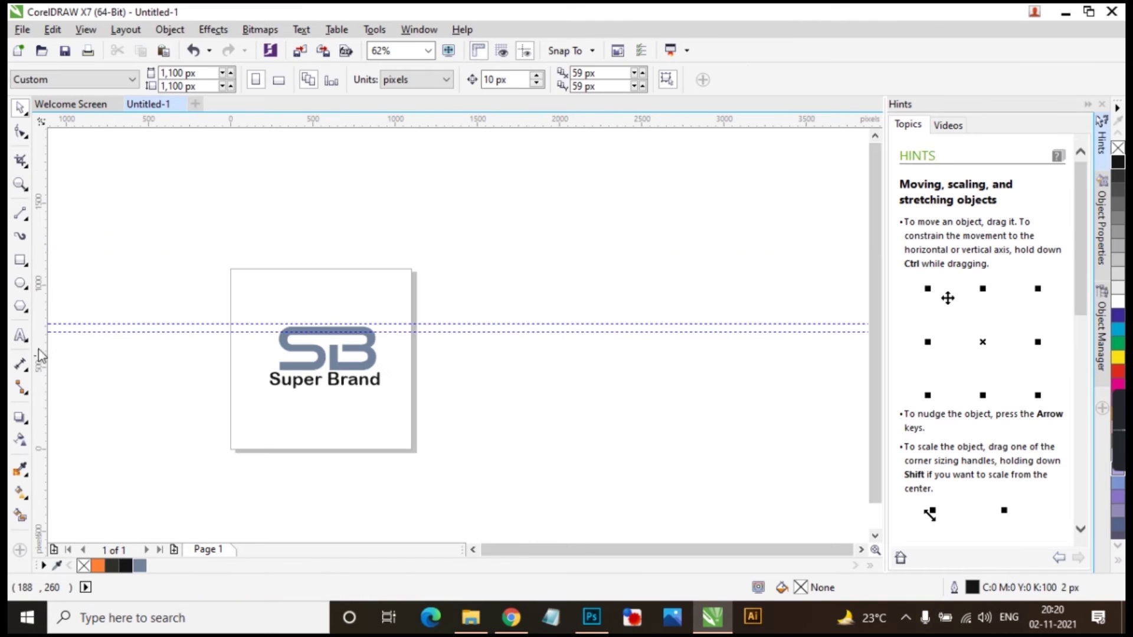
click(20, 261)
drag(233, 270, 392, 453)
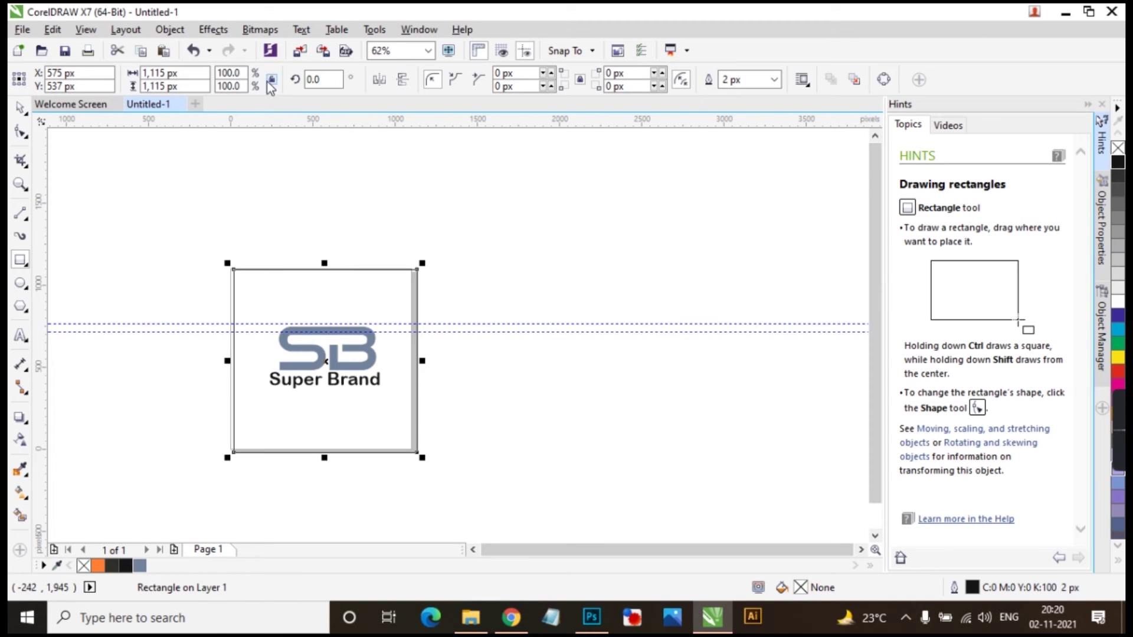
click(171, 73)
text(11)
key(Return)
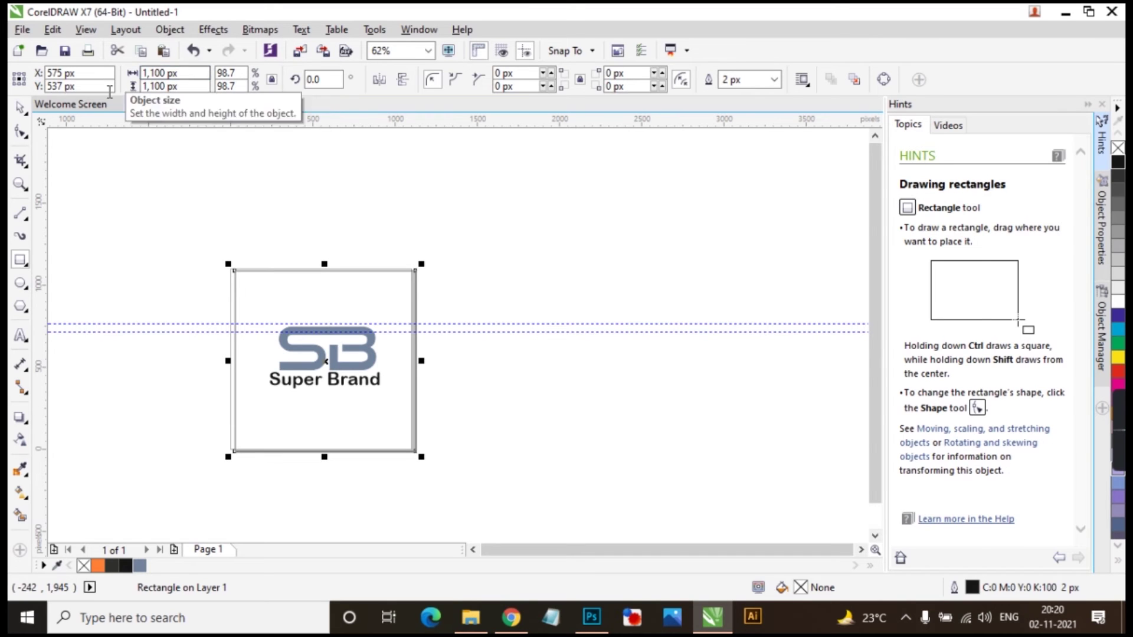
- Position the square at X 550 px, Y 550 px and fill it with black
click(100, 76)
double_click(101, 76)
text(55)
text(550)
key(Return)
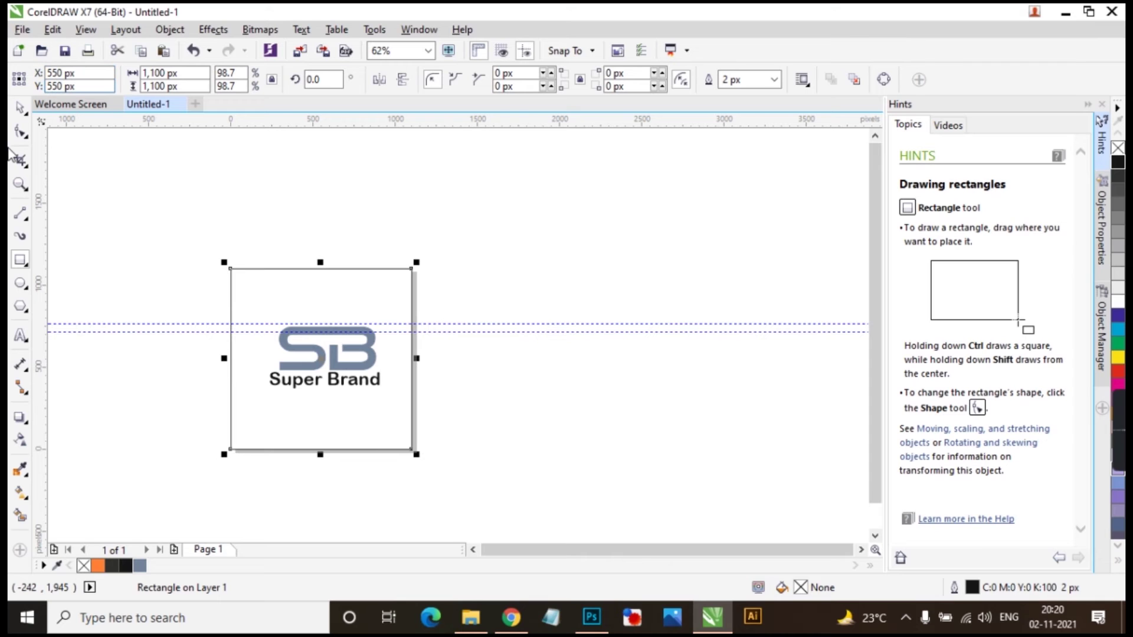
click(125, 566)
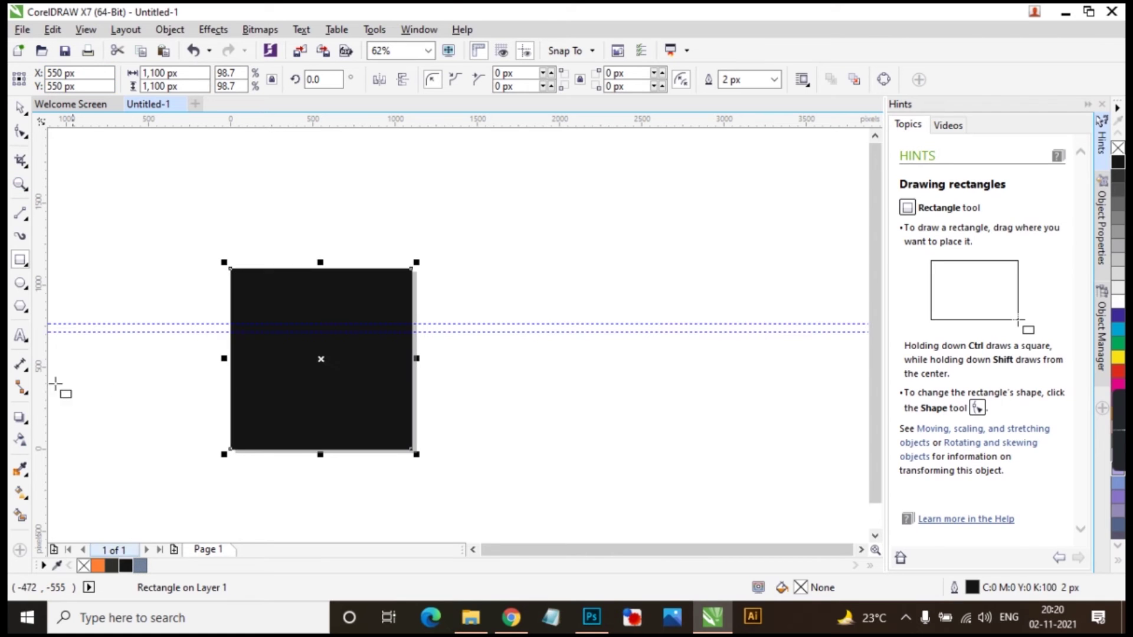
- Bring the SB monogram and Super Brand text in front of the black square and fill both with orange #FF7F33
double_click(19, 108)
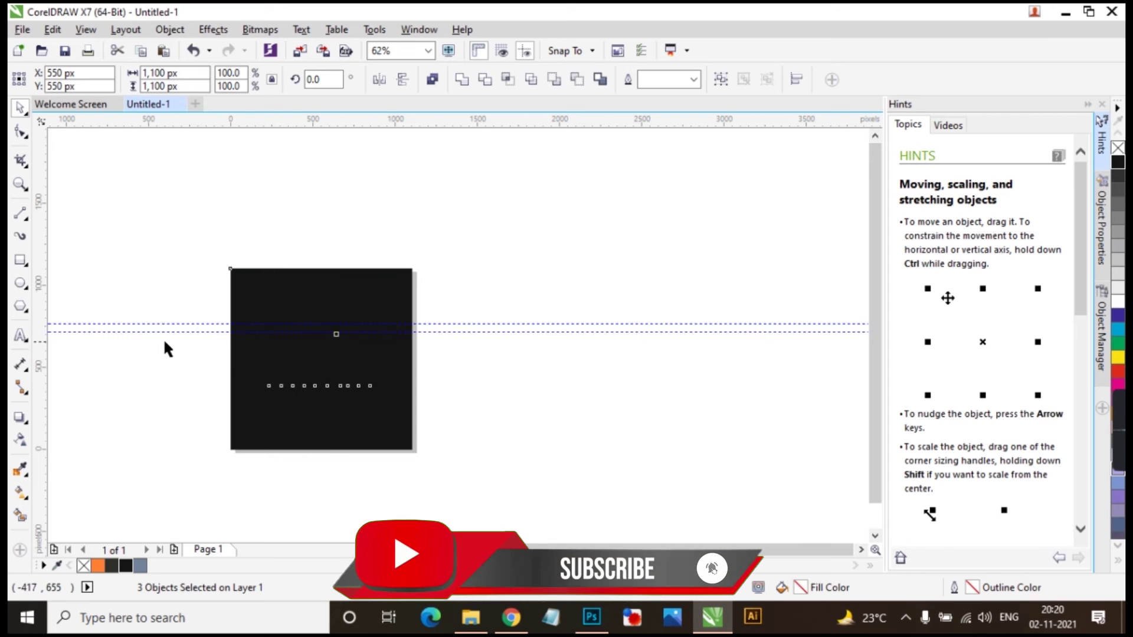
click(164, 292)
drag(163, 292, 480, 436)
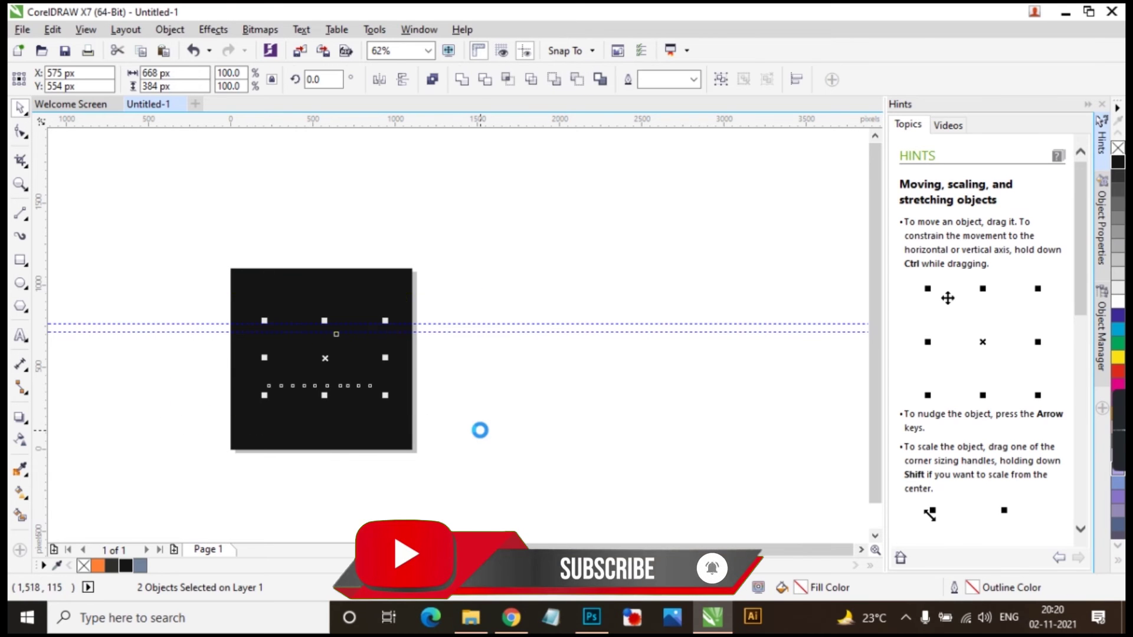
scroll(328, 373, up, 1)
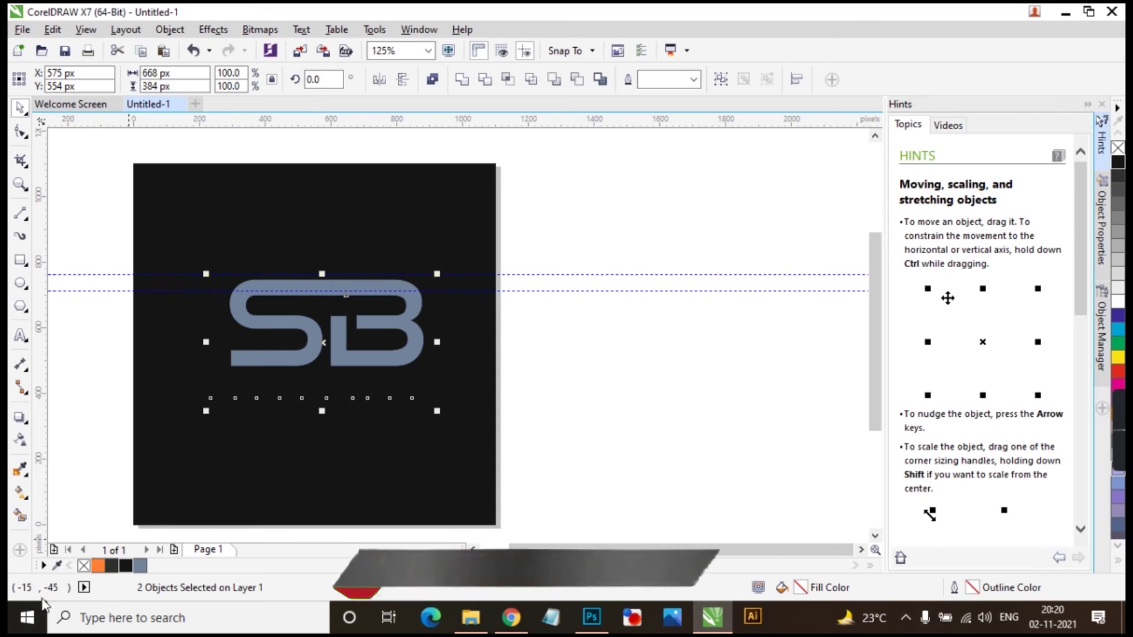
click(539, 385)
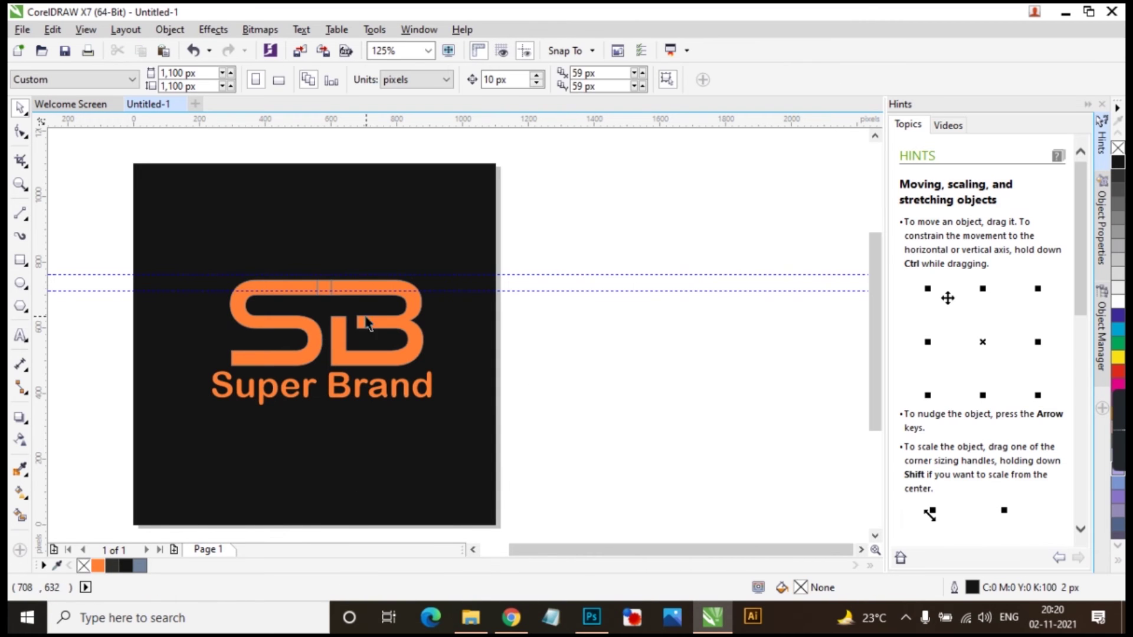
- Give the SB monogram and Super Brand text an outline in the same orange, #FF7F33, and deselect them
drag(94, 245, 483, 497)
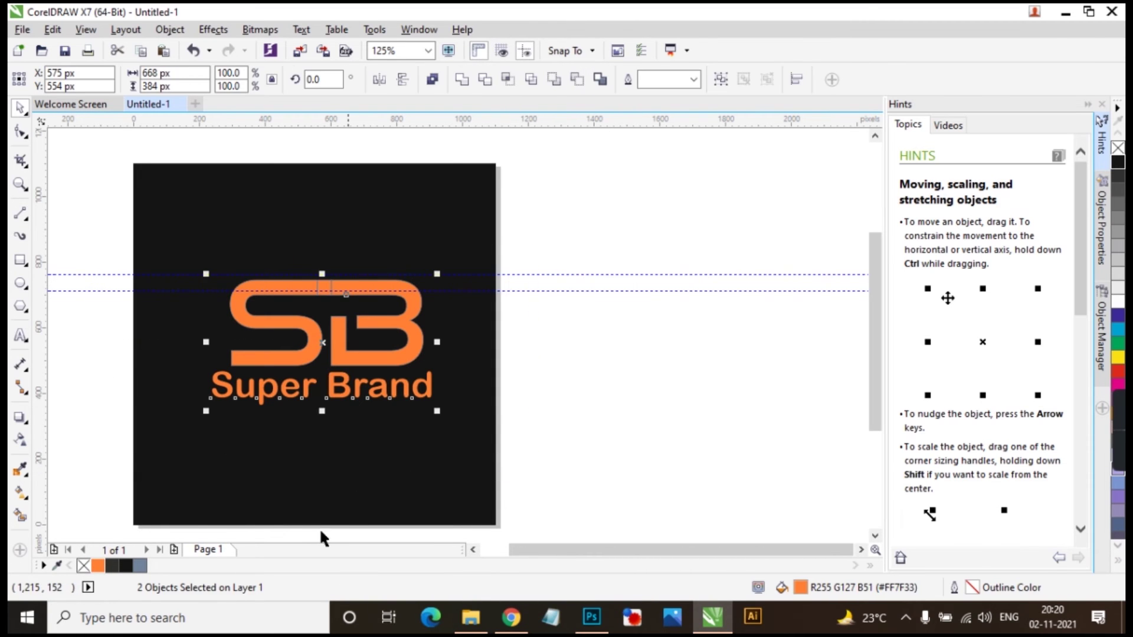
right_click(99, 567)
click(572, 476)
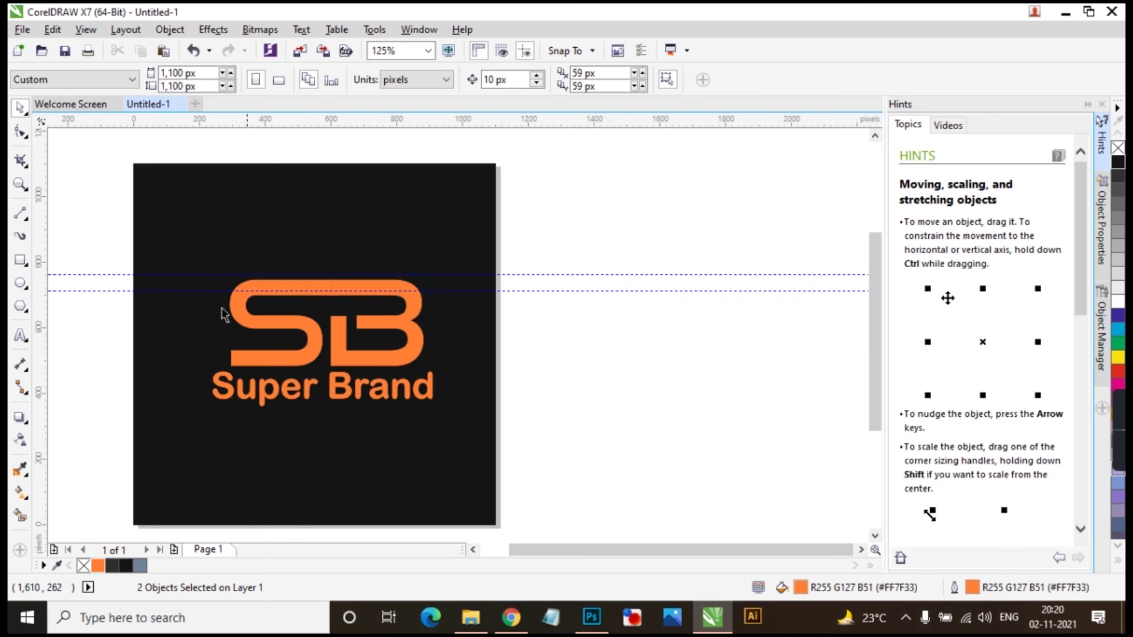
drag(83, 222, 506, 450)
click(507, 451)
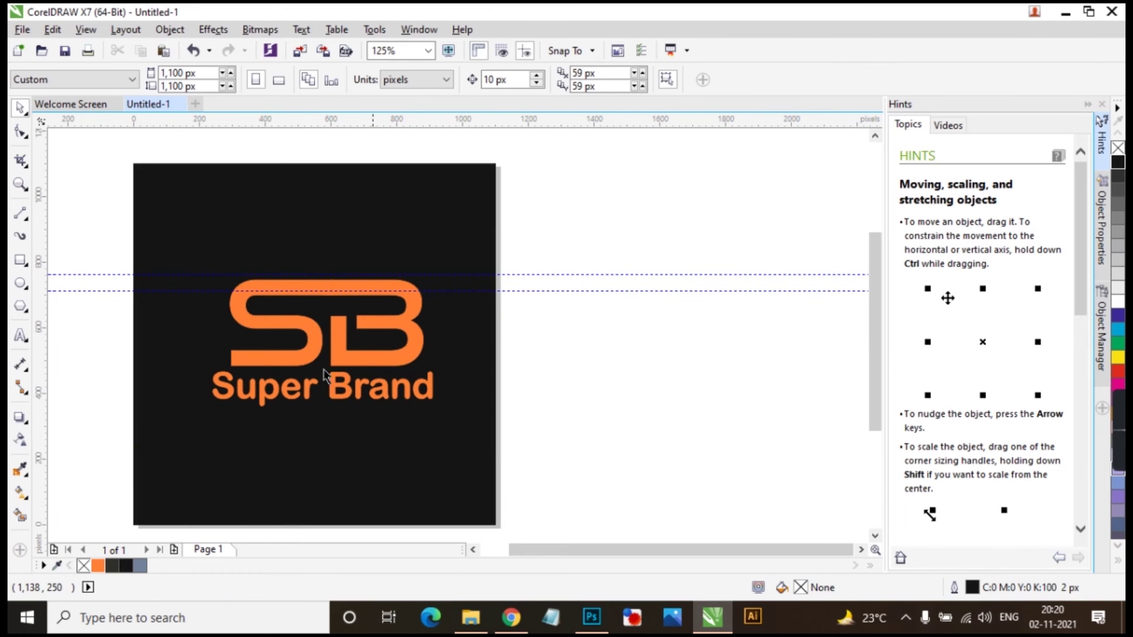
click(278, 334)
key(F10)
click(285, 334)
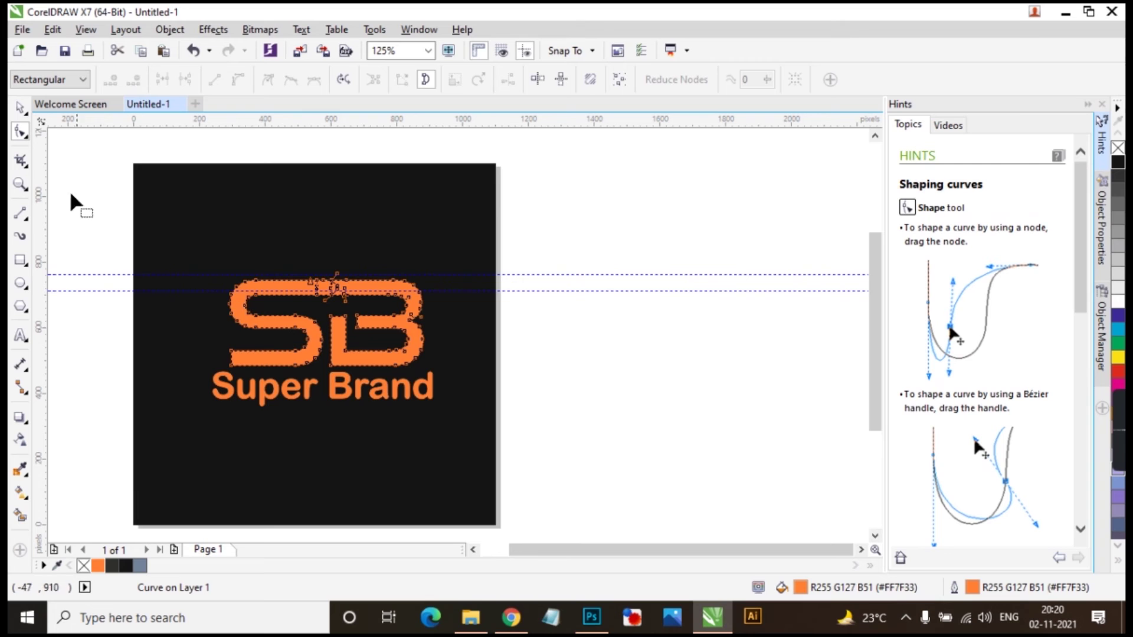
click(19, 107)
- Centre the Super Brand text horizontally under the monogram and group the two objects
click(127, 207)
drag(127, 206, 498, 462)
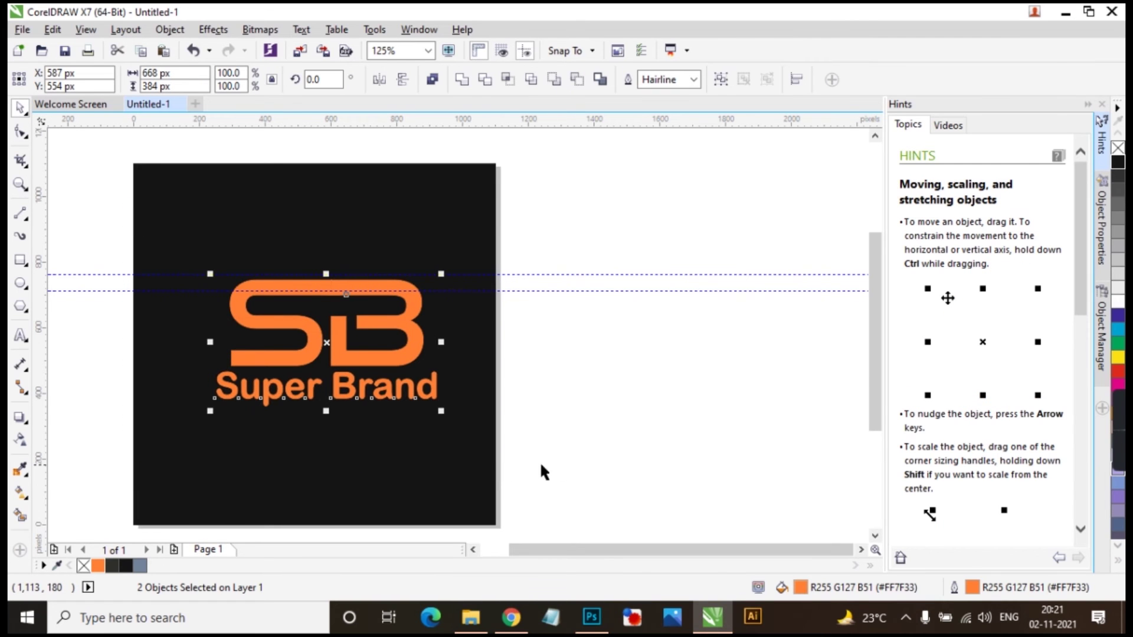
key(ctrl+g)
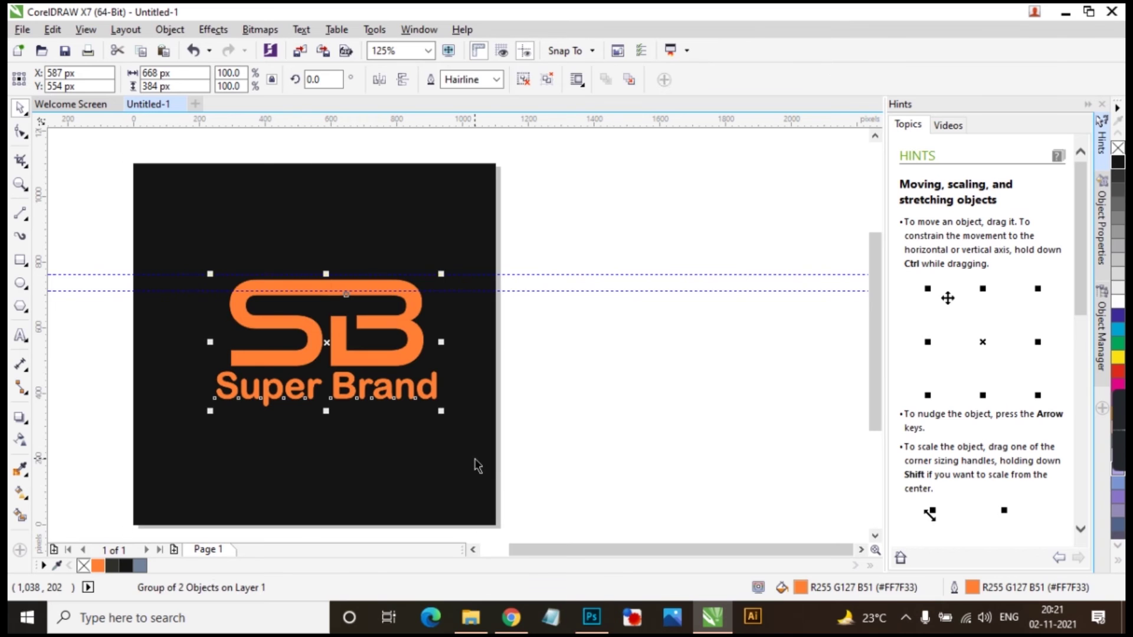
- Centre the logo group horizontally and vertically on the black square and clear the selection
shift+click(437, 452)
key(c)
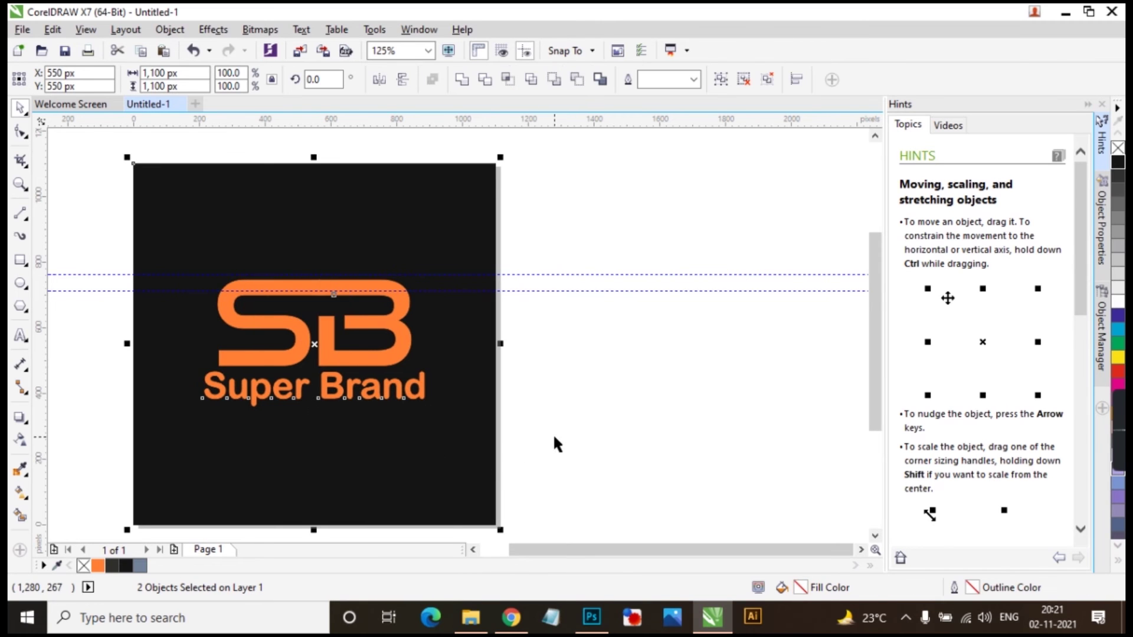
click(553, 434)
- Try a slate-blue fill on the background square and undo the change
click(397, 374)
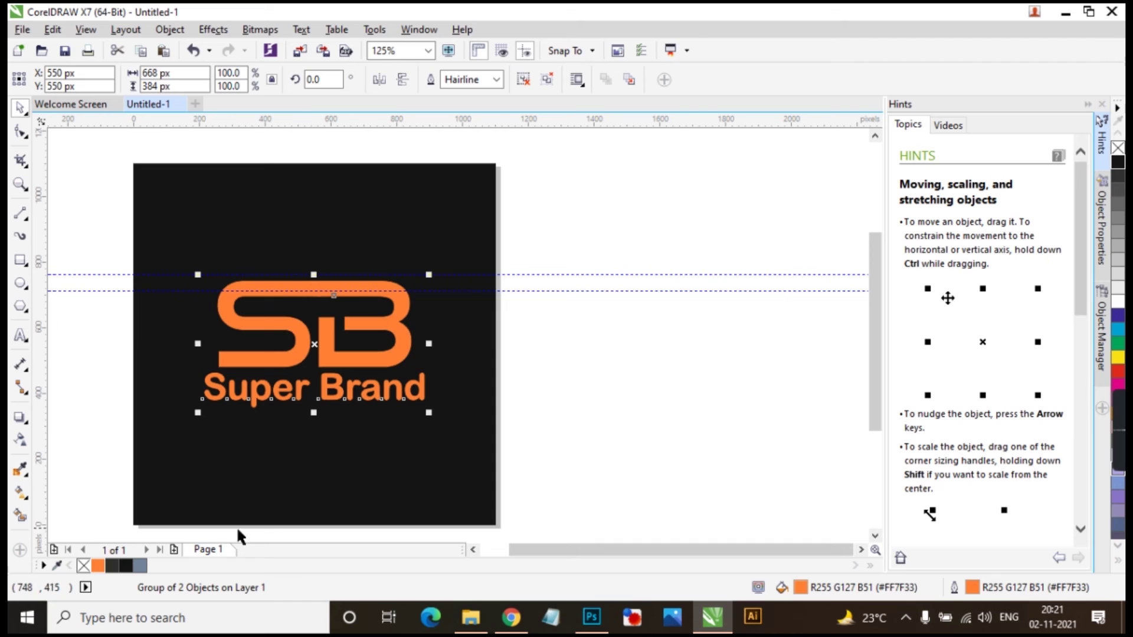
click(165, 488)
click(140, 566)
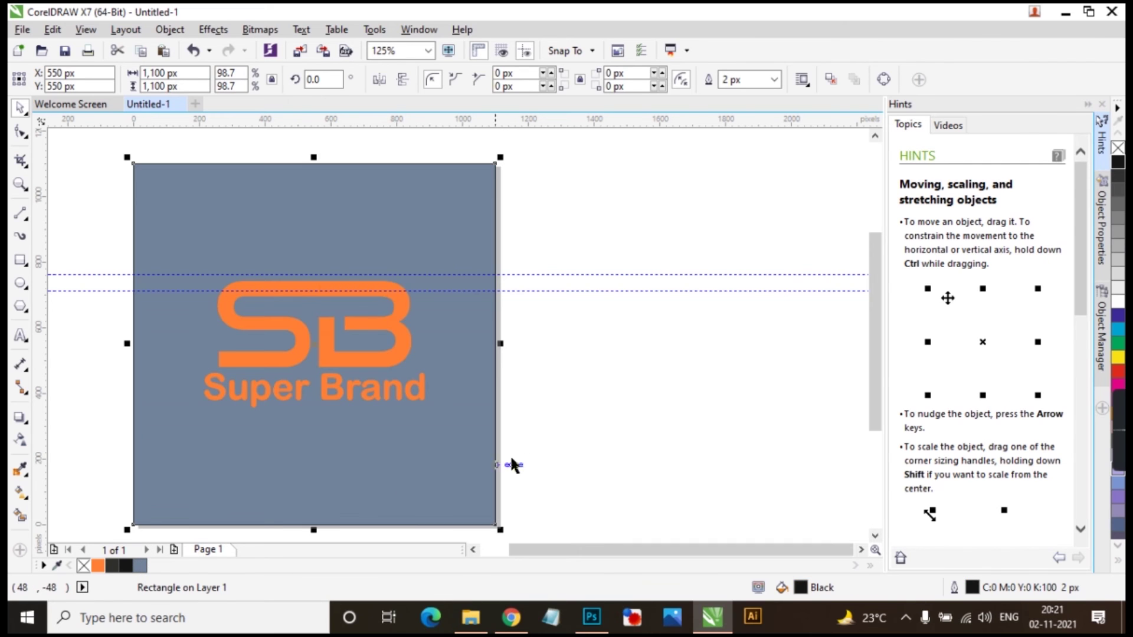
click(576, 419)
key(ctrl+z)
- Ungroup the logo and fill only the Super Brand text with white
click(328, 387)
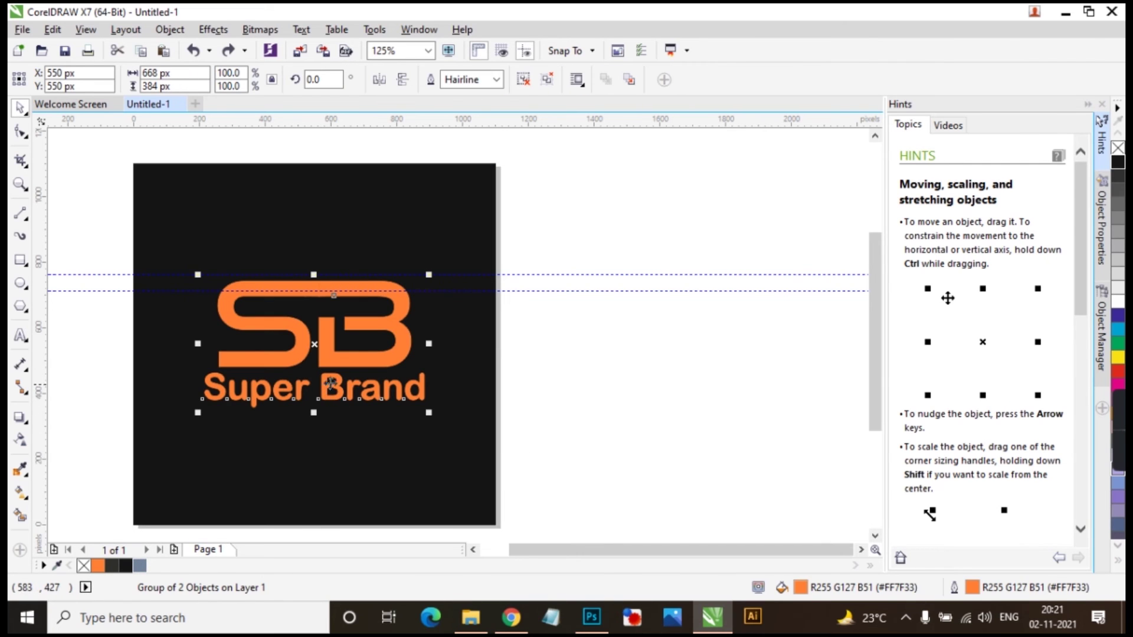
click(524, 79)
click(562, 400)
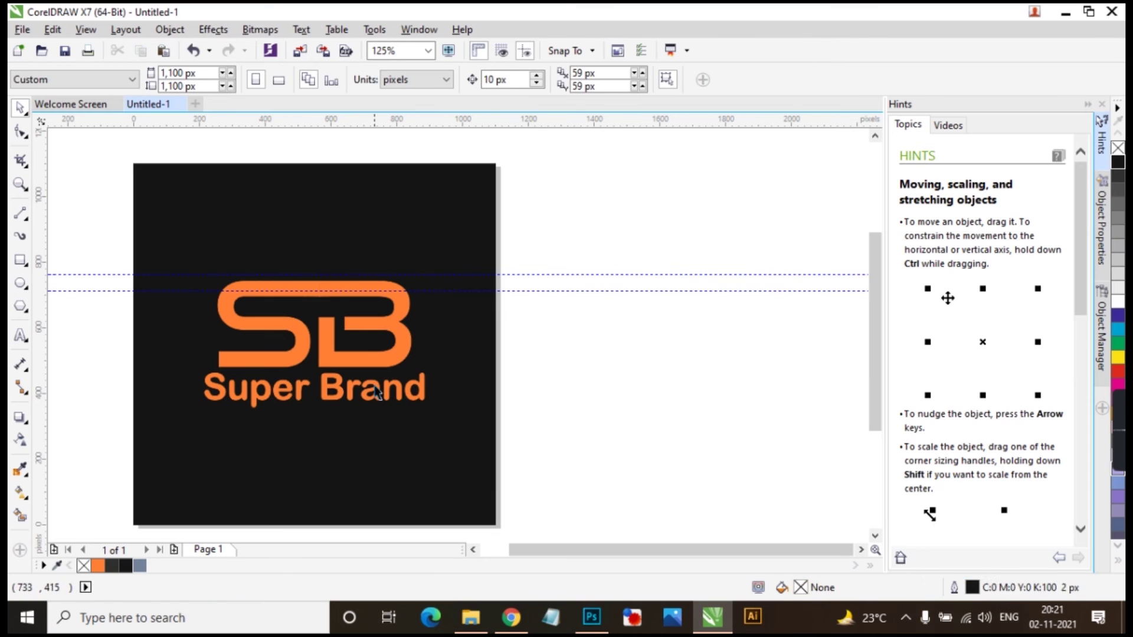
click(374, 392)
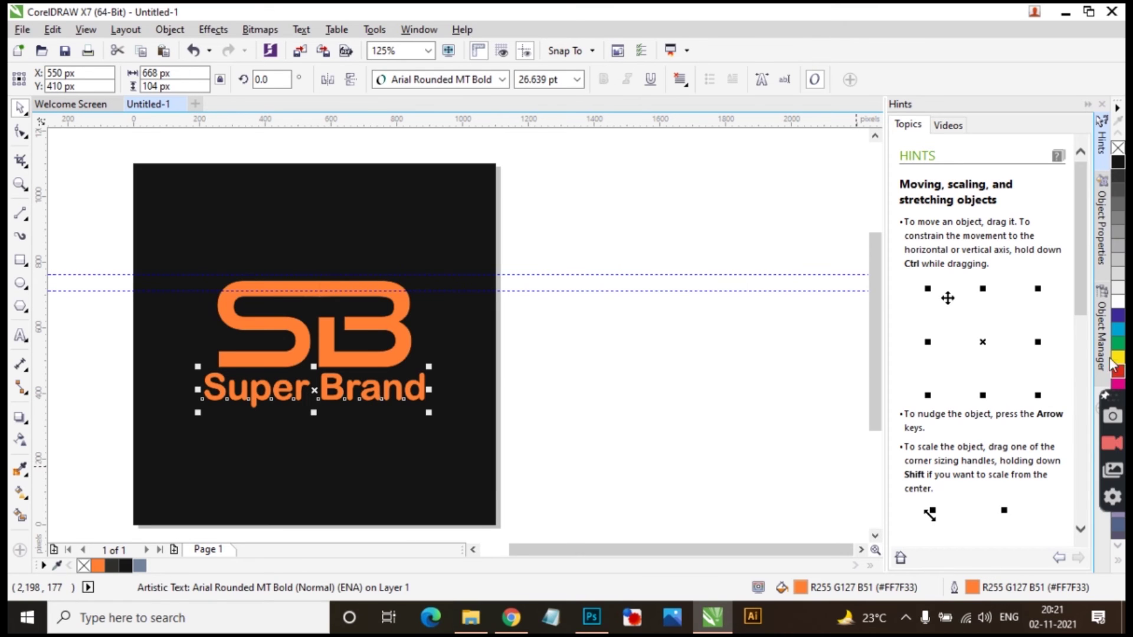
click(1118, 301)
click(657, 406)
scroll(566, 309, down, 2)
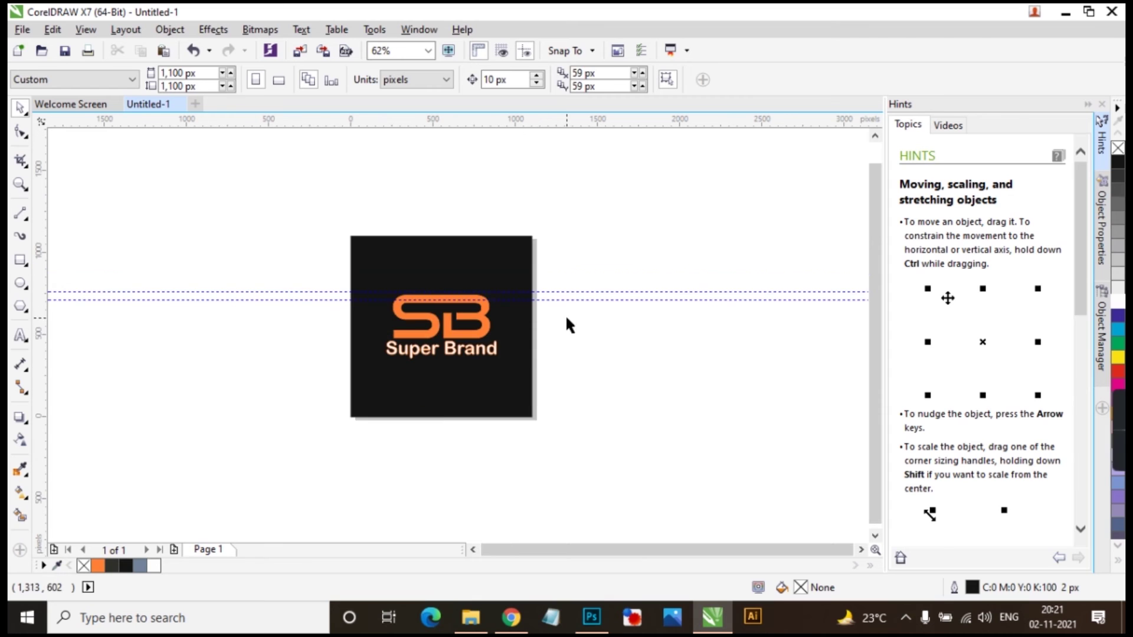
- Delete the black background square and remove the outline from the Super Brand text
click(518, 385)
key(Delete)
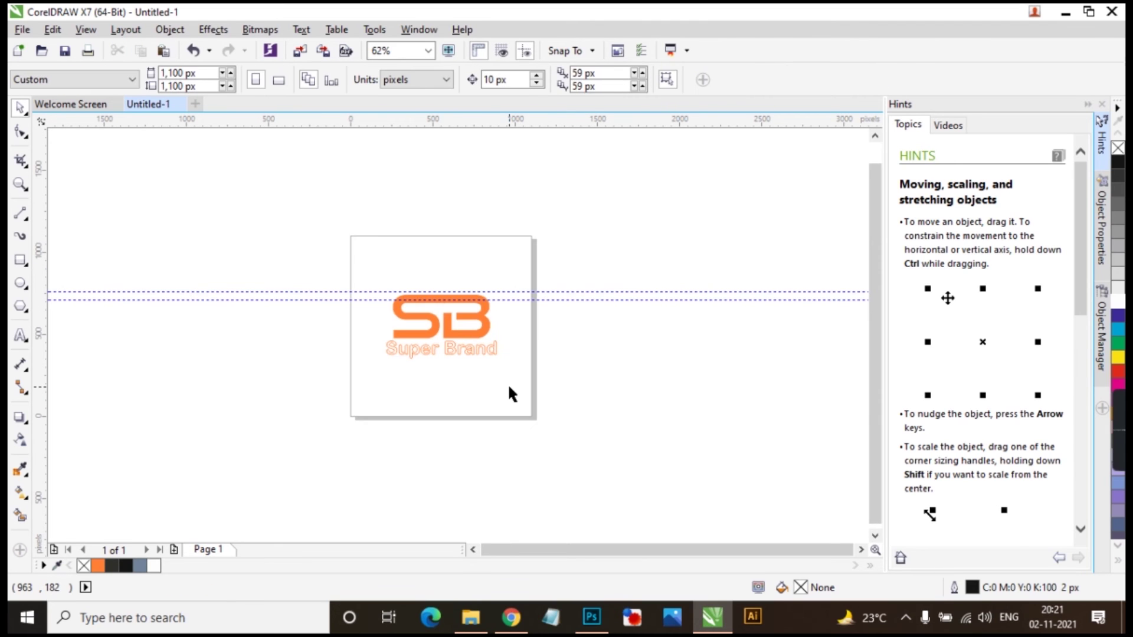
scroll(503, 371, up, 2)
click(476, 296)
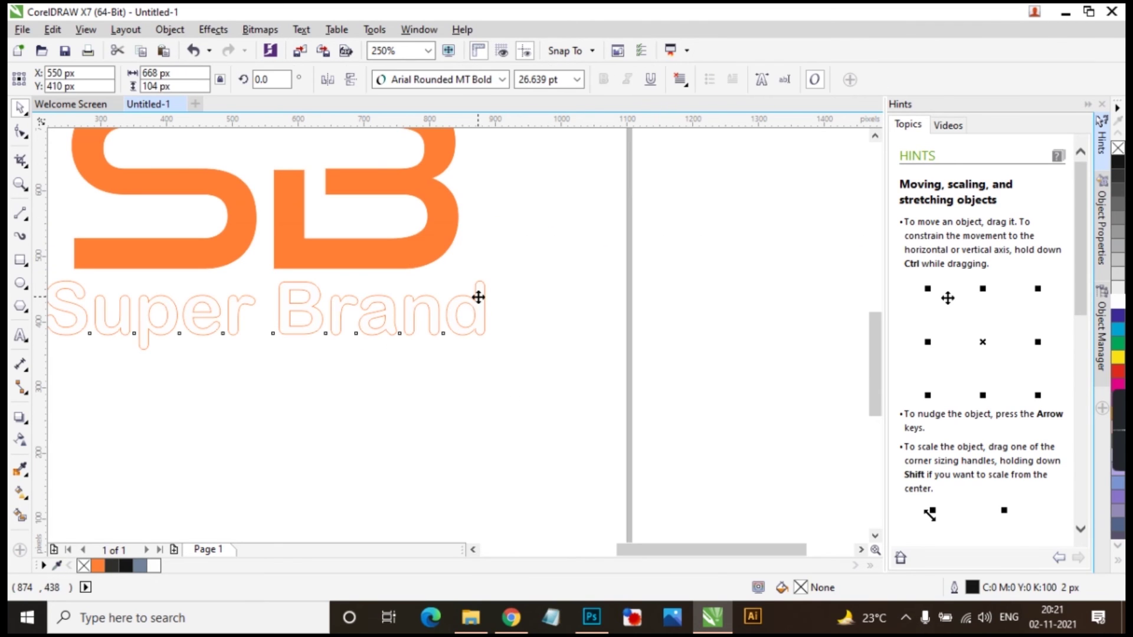
right_click(86, 567)
click(466, 437)
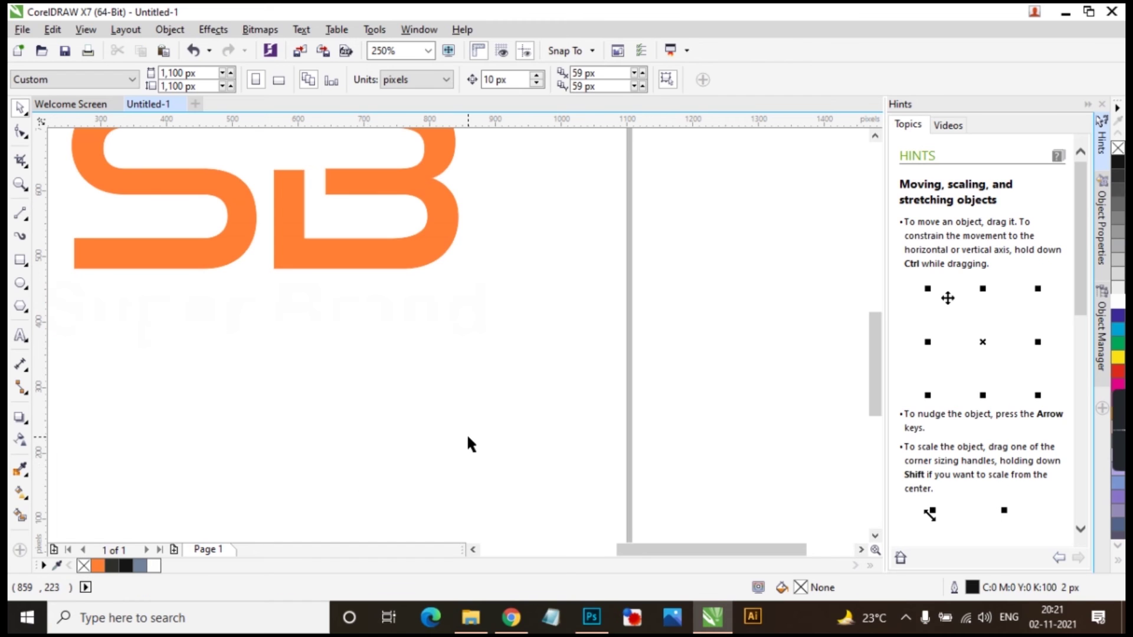
- Export the logo to the Desktop as a PNG named 022, using RGB Color (24-bit) with transparency
scroll(466, 437, down, 2)
key(ctrl+e)
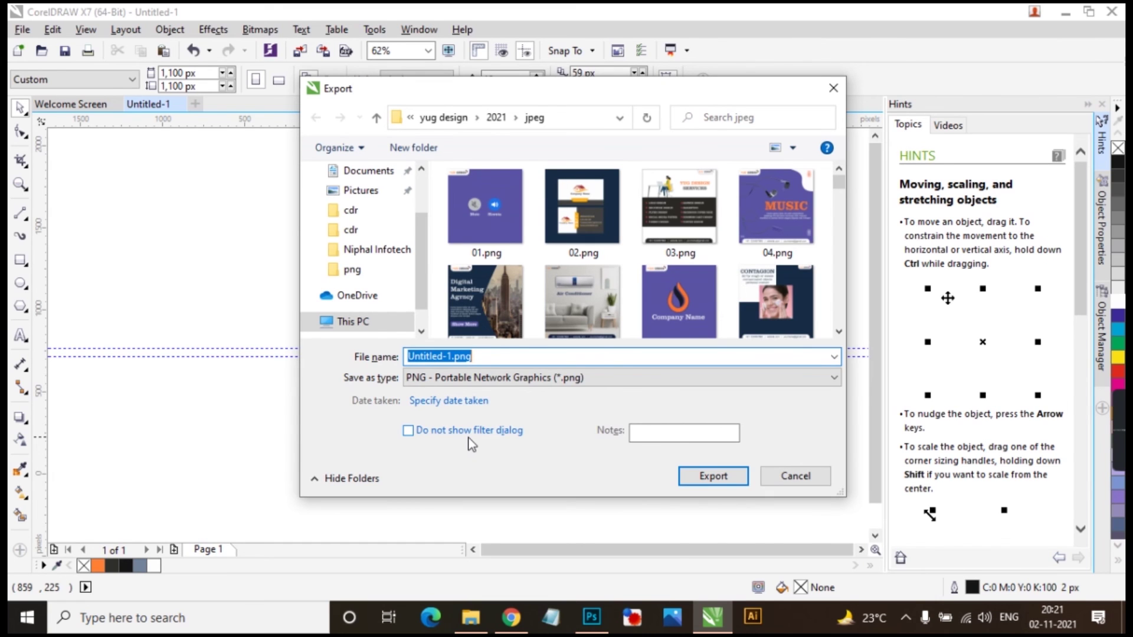
text(0)
scroll(378, 236, up, 4)
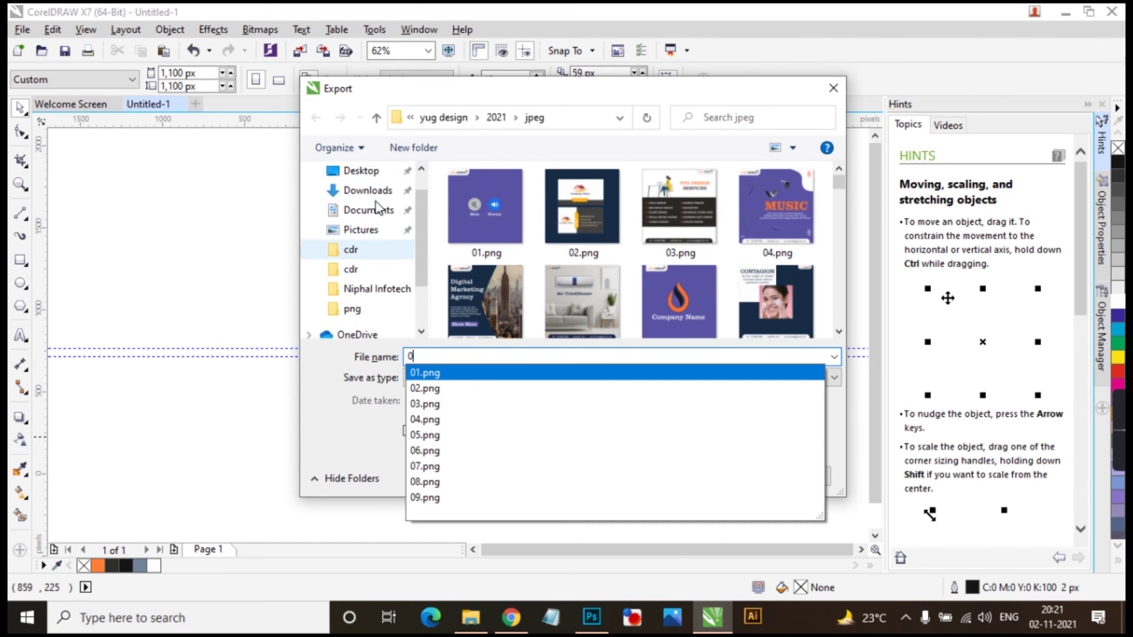
click(371, 208)
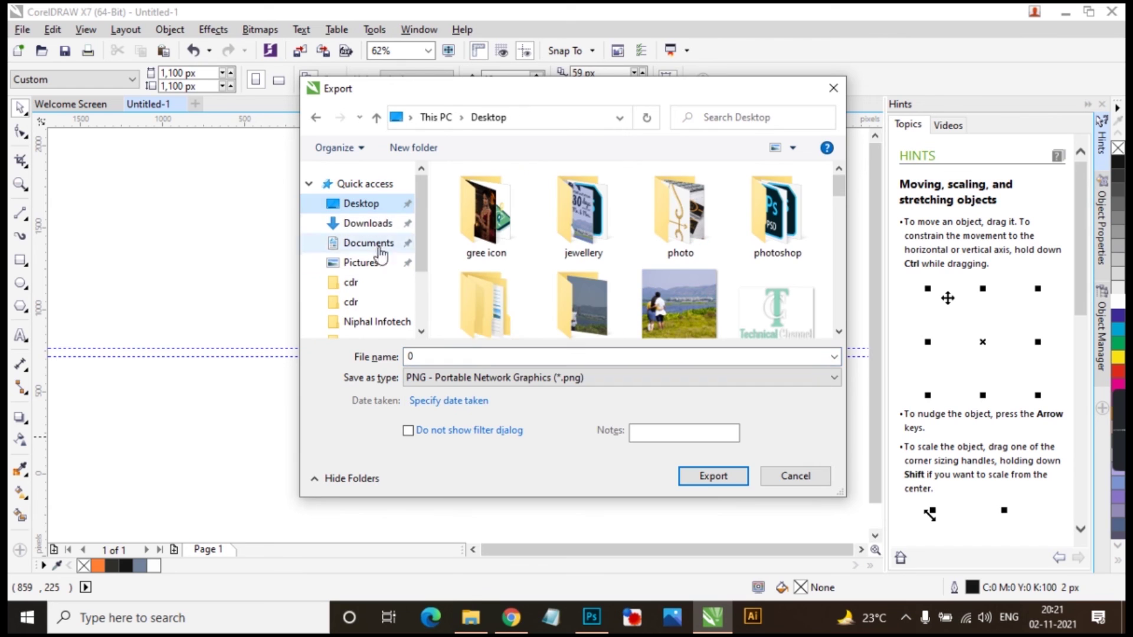
click(478, 354)
text(02)
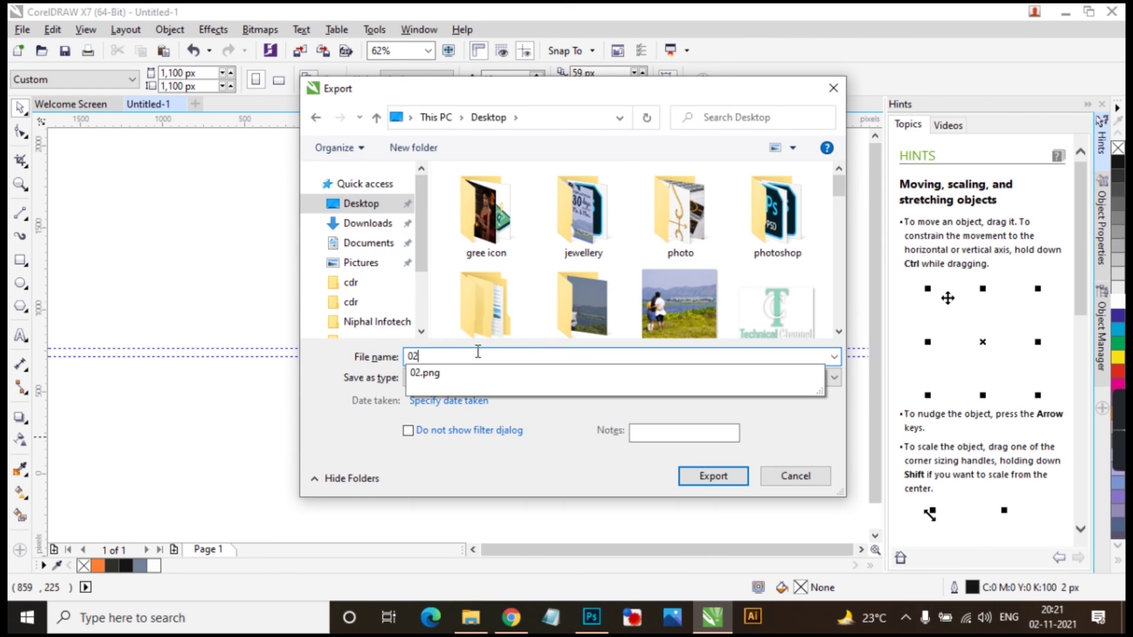
text(2)
key(Return)
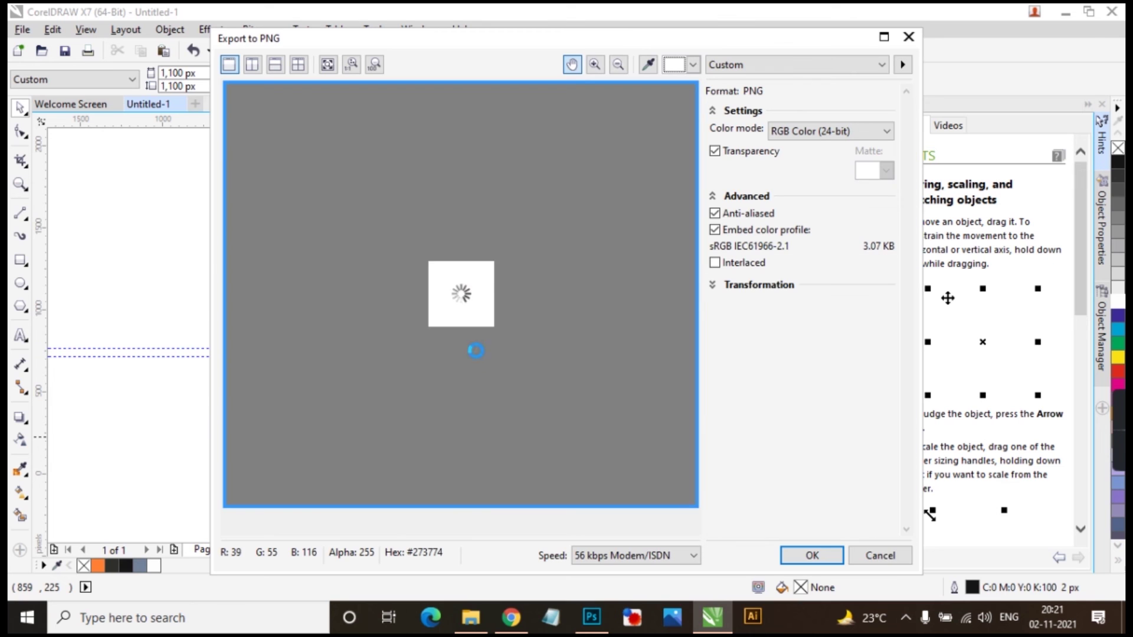
click(808, 554)
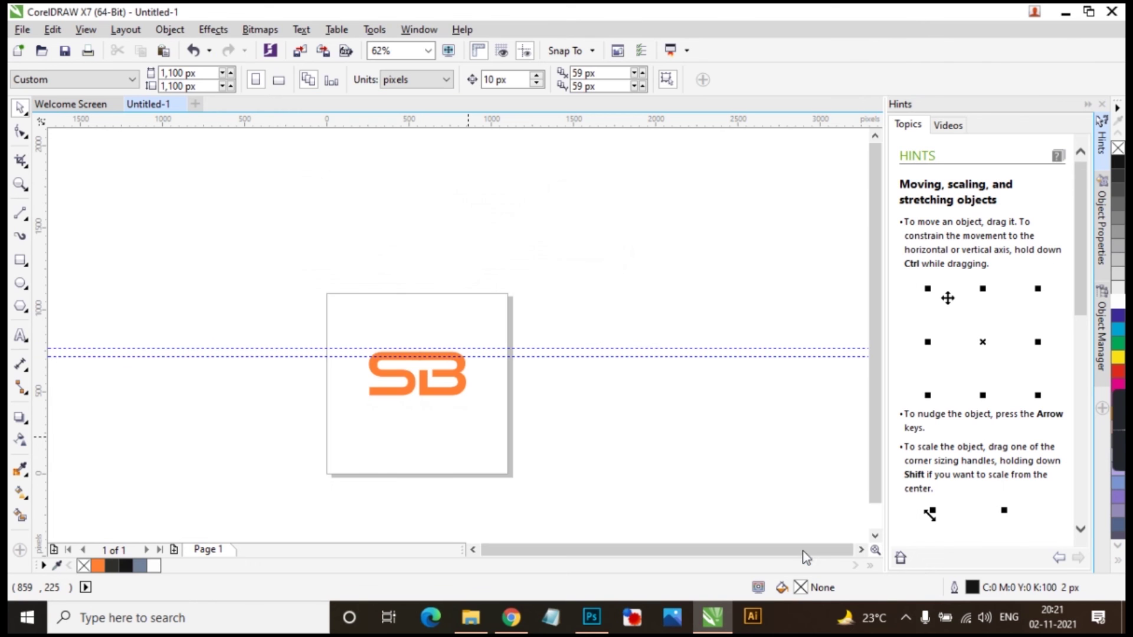
- Switch to Photoshop and place the exported 022 image in Your Logo.psb, scaled to about 1794% and centred on the canvas
click(591, 617)
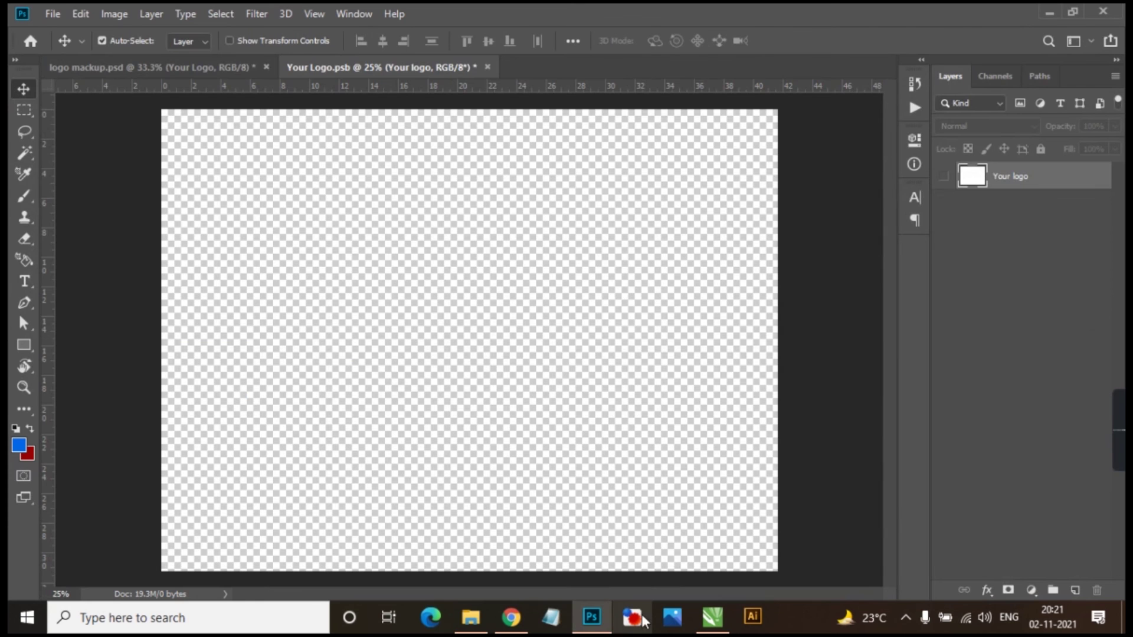
click(1125, 618)
drag(1079, 445, 727, 593)
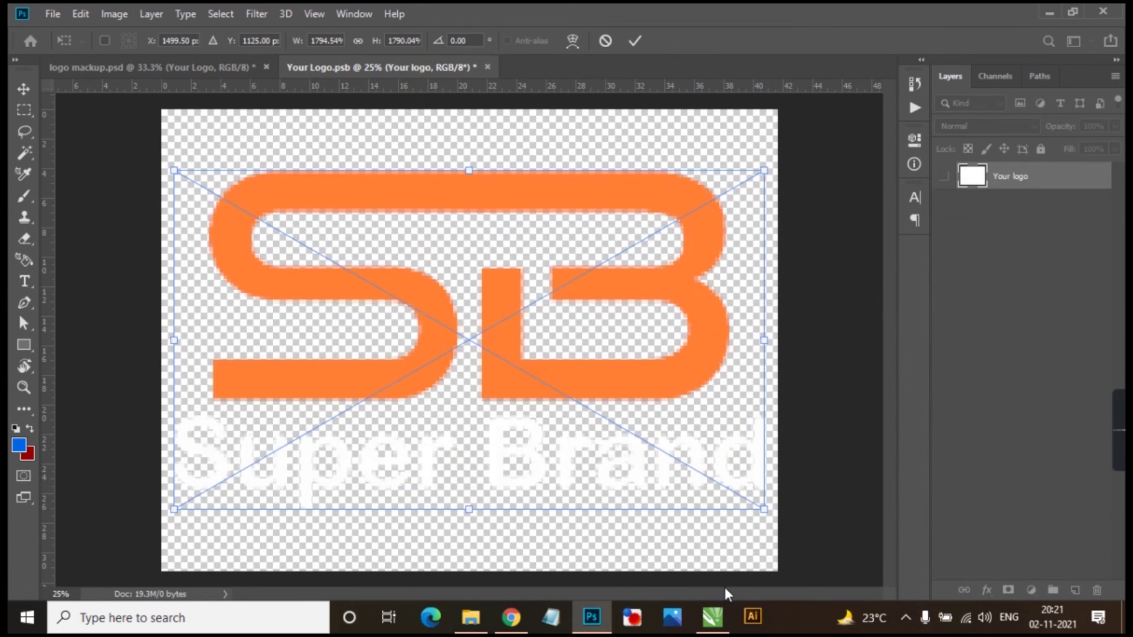
key(Return)
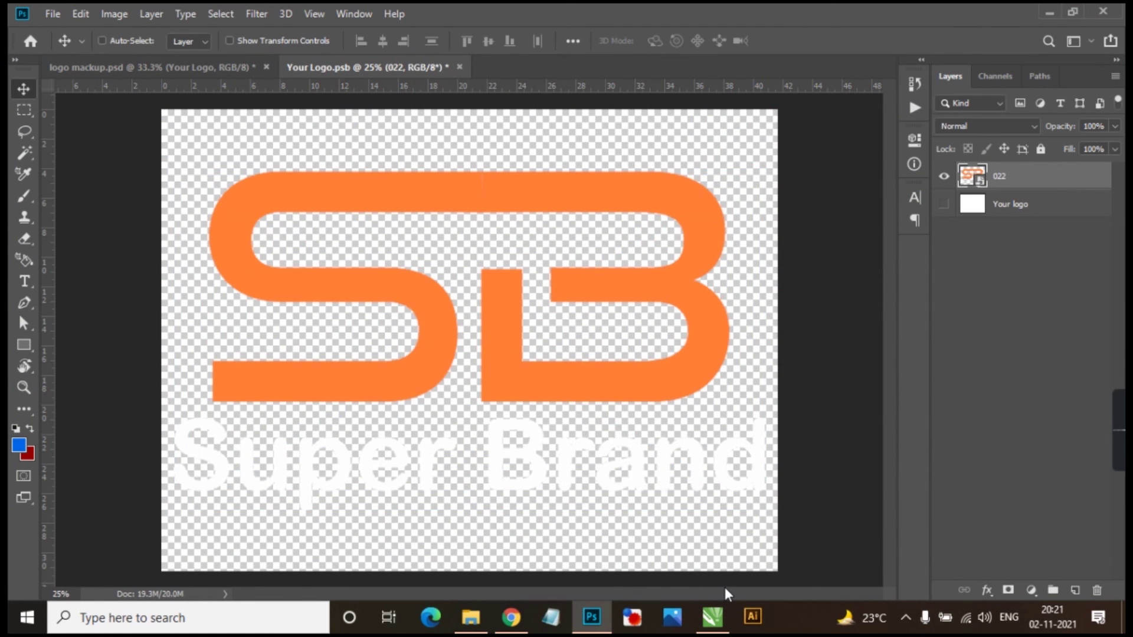
- Save the Your Logo.psb contents and show the updated mockup in logo mackup.psd
key(ctrl+s)
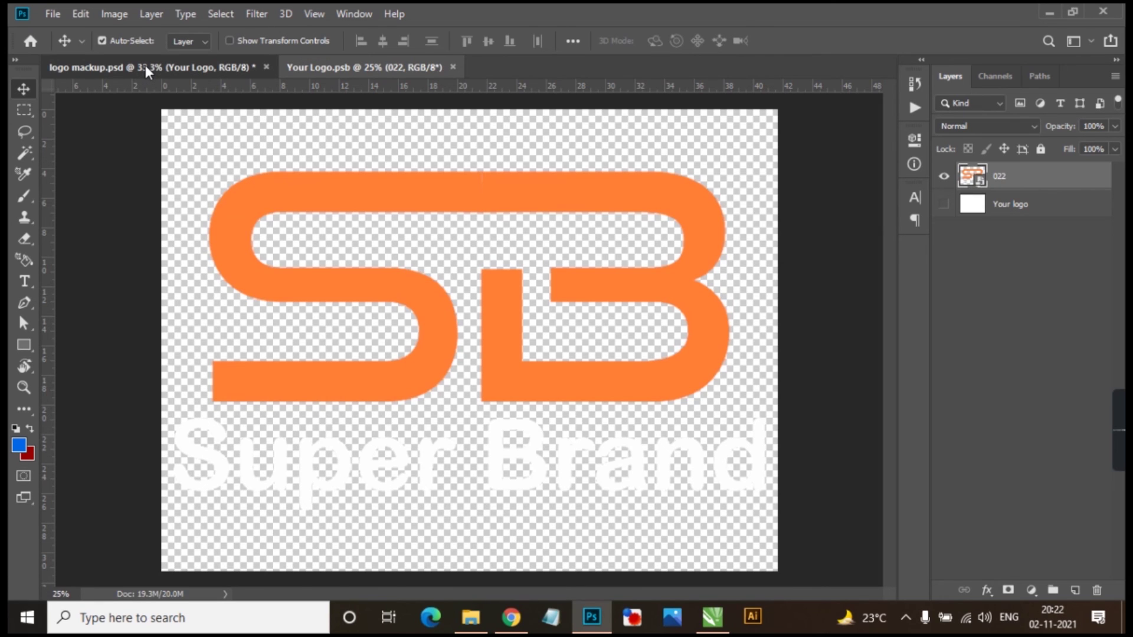
click(146, 68)
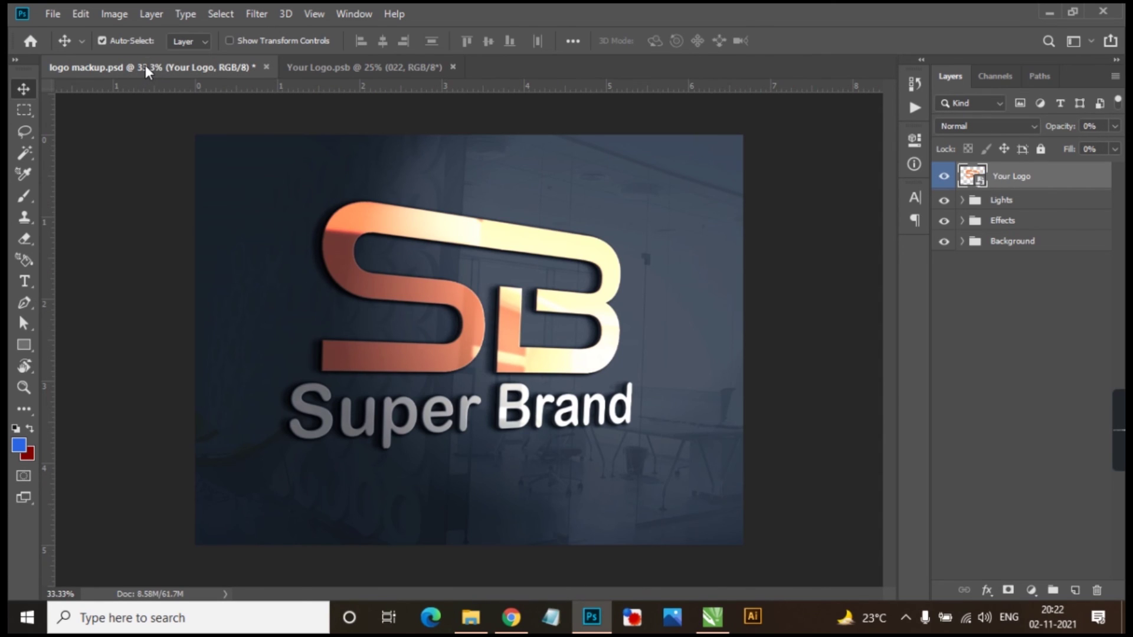